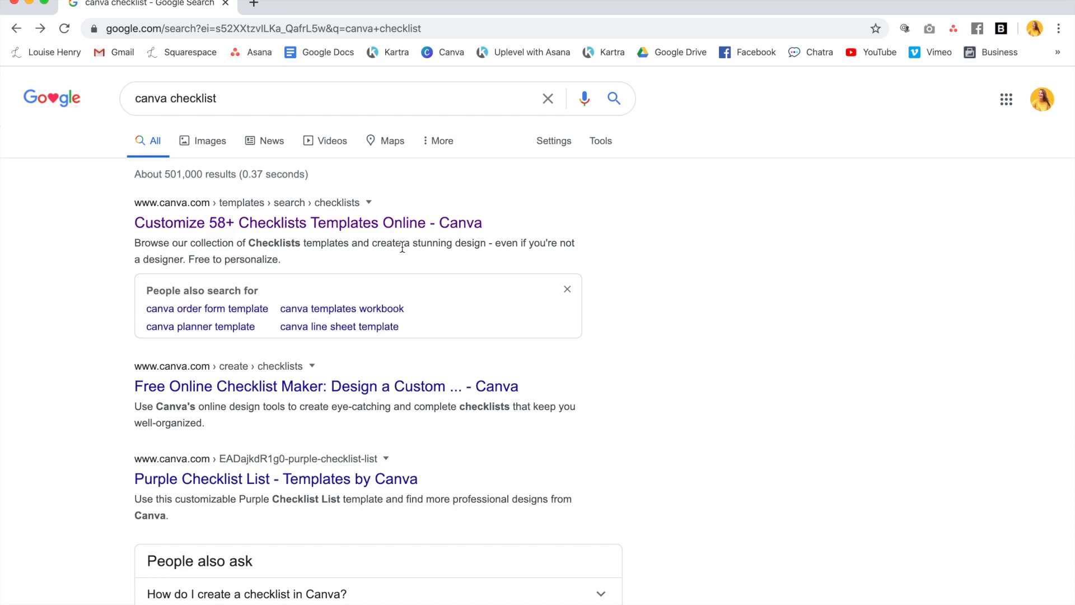
Browse Canva's checklist templates and start a design from the Dark Blue & Pink Wedding Checklist Planner template
left_click(352, 223)
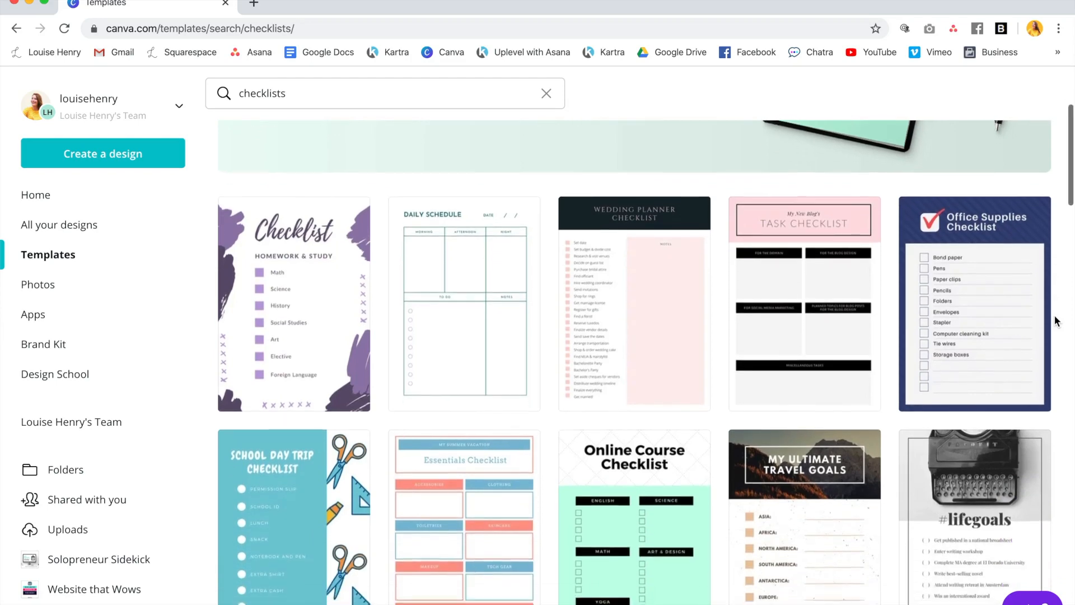
scroll(1055, 321, "down", 6)
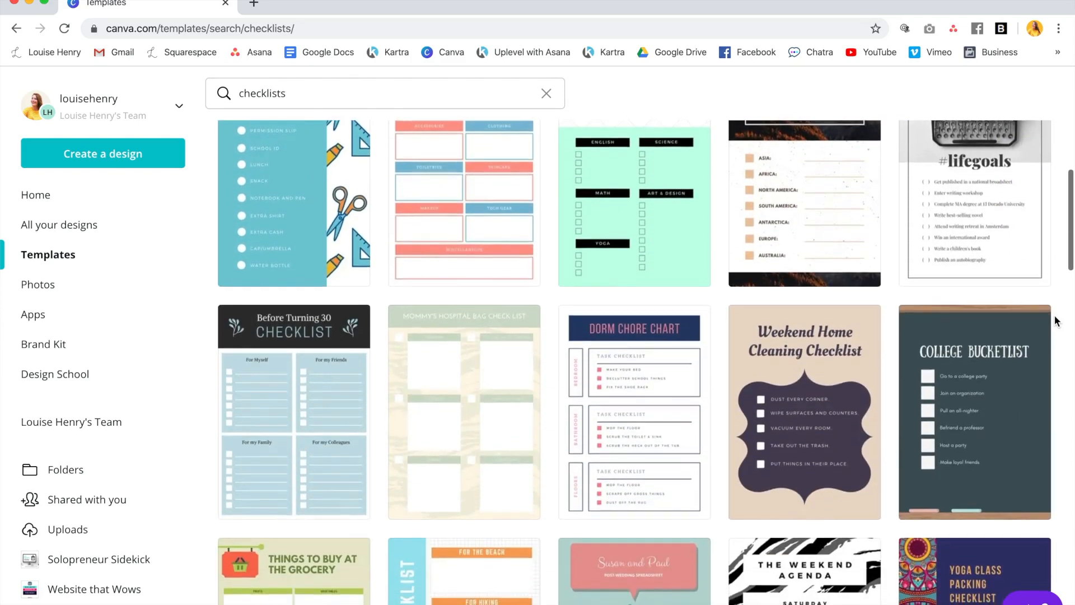
scroll(1054, 315, "down", 3)
scroll(1046, 356, "up", 9)
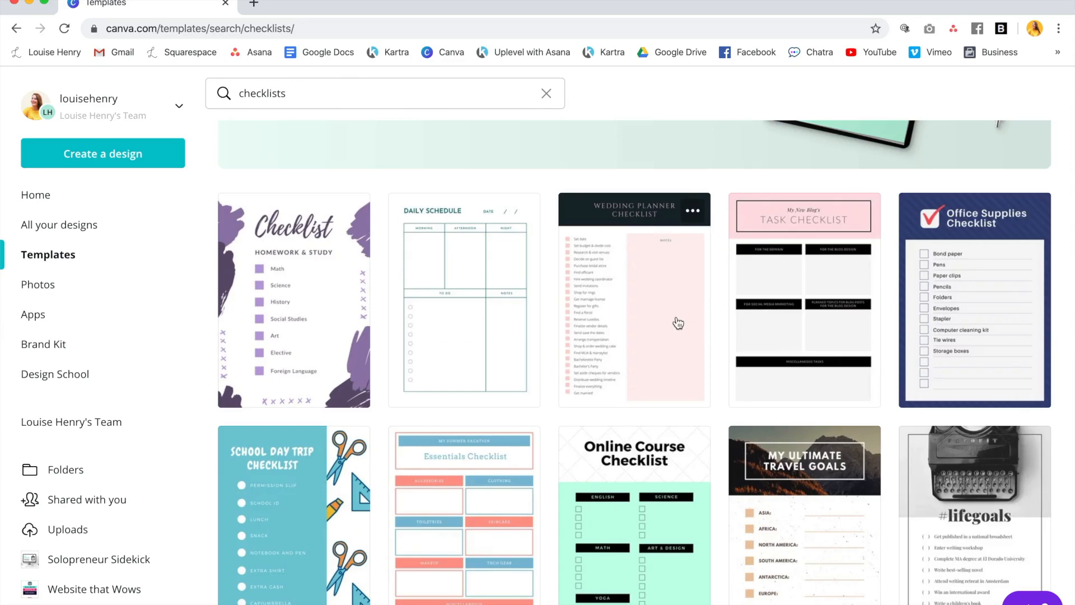
left_click(644, 304)
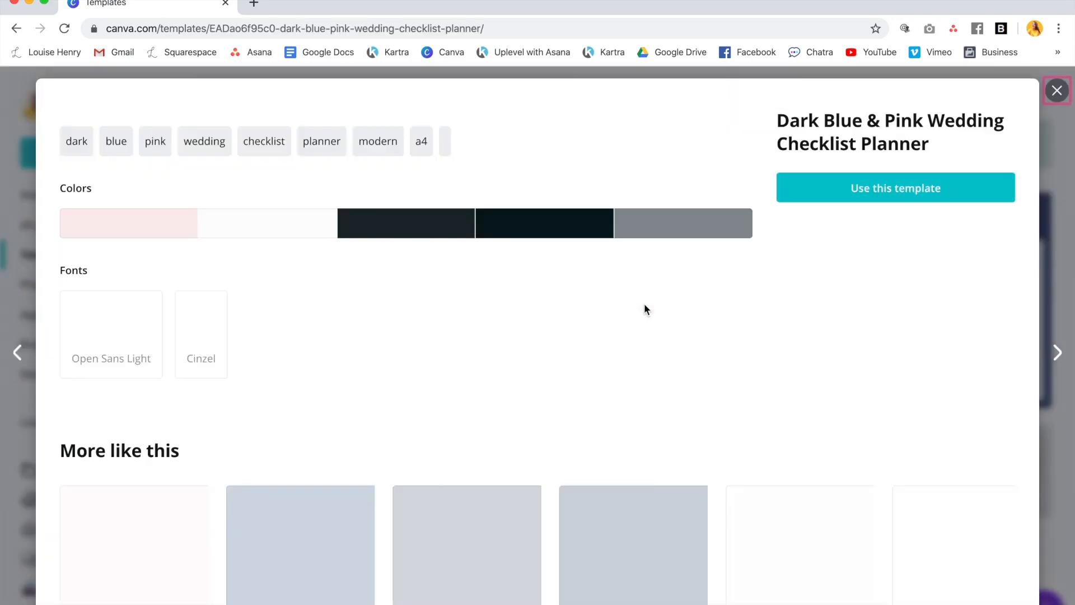
left_click(906, 187)
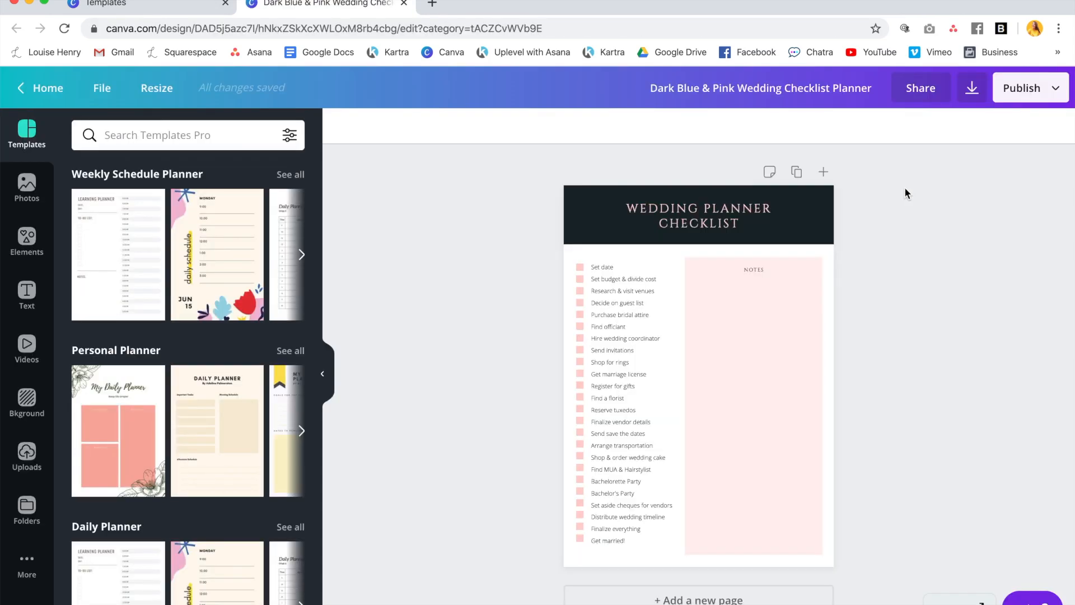
Replace the checklist's header title with "MY CLASS TITLE HERE"
double_click(726, 216)
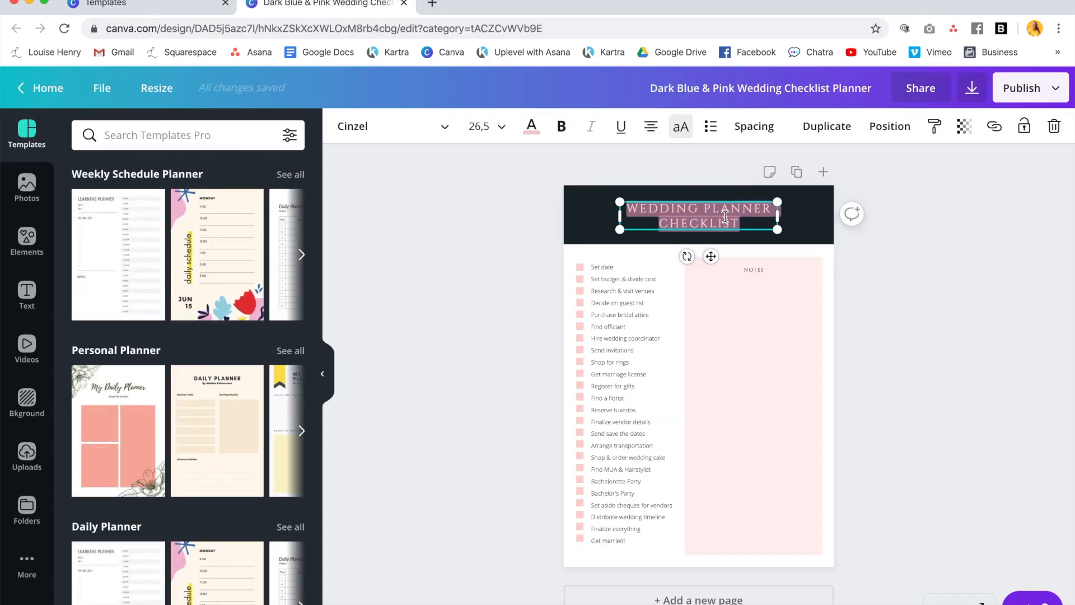
type("MY CLASS TITLE HE")
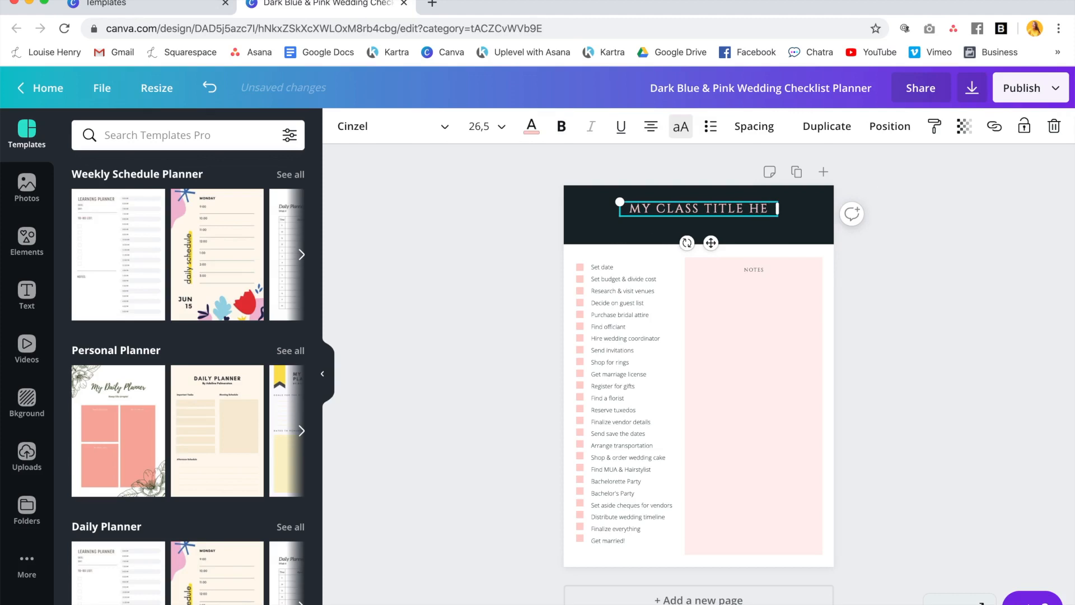
type("RE")
Make the whole header title bold and change its font to a sans-serif typeface
key("ctrl+a")
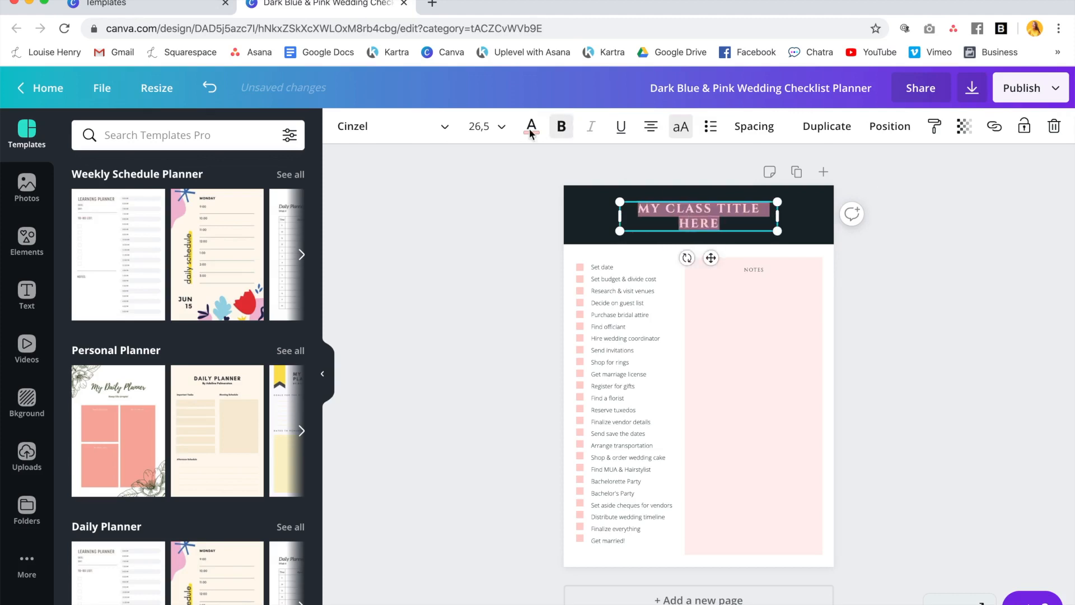
left_click(387, 126)
left_click(158, 289)
left_click(472, 272)
Recolour the header banner to the yellow brand colour and the title text to dark navy
left_click(587, 195)
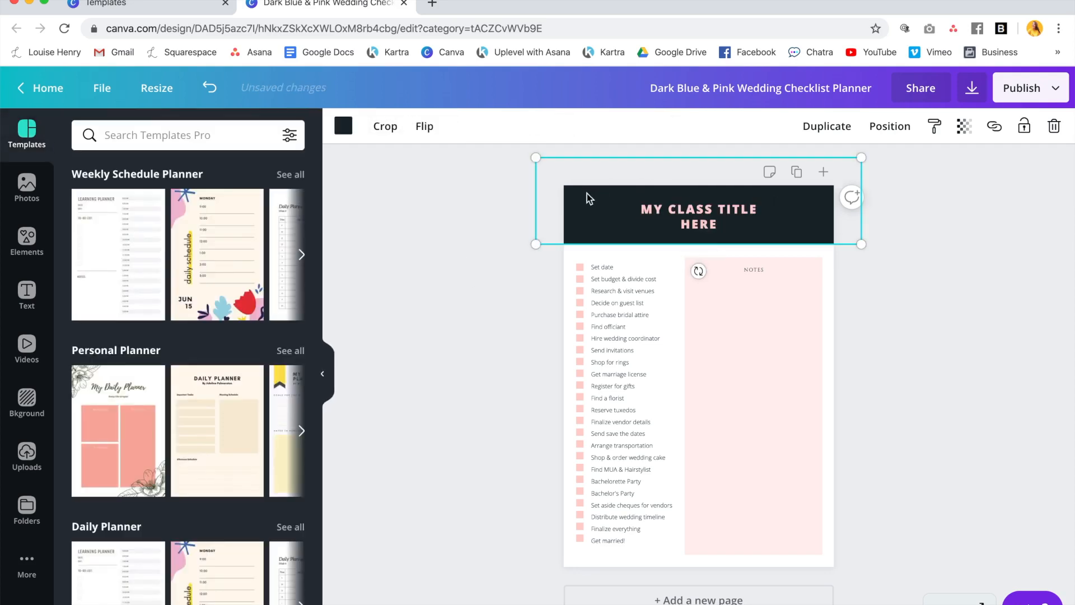
left_click(343, 126)
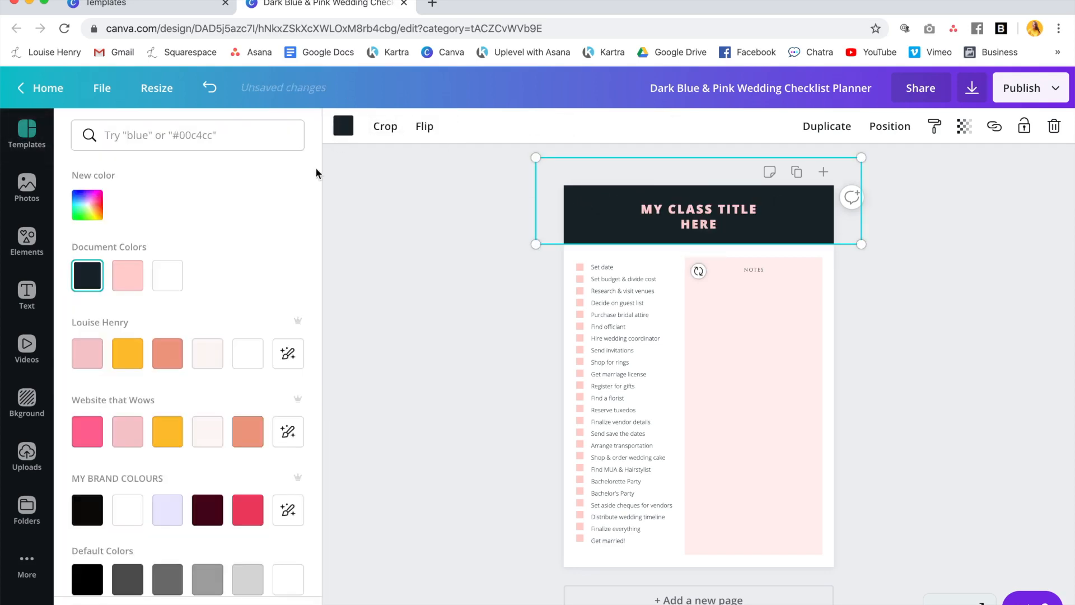
left_click(128, 354)
left_click(700, 217)
left_click(396, 282)
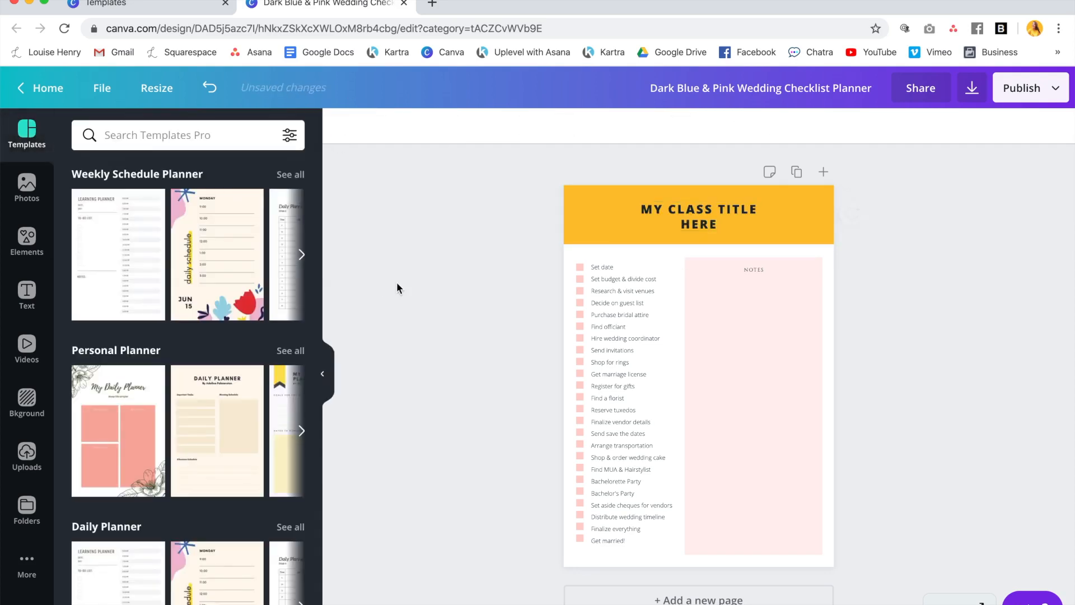
Replace the first checklist item, "Set date", with "REPLACE THIS"
left_click(773, 280)
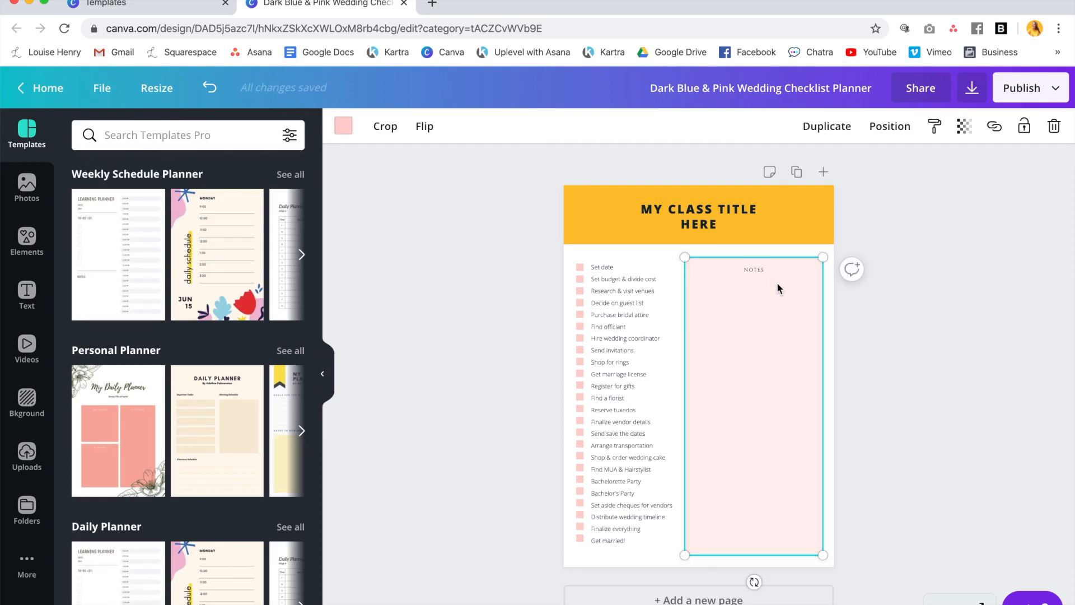
left_click(609, 267)
double_click(603, 268)
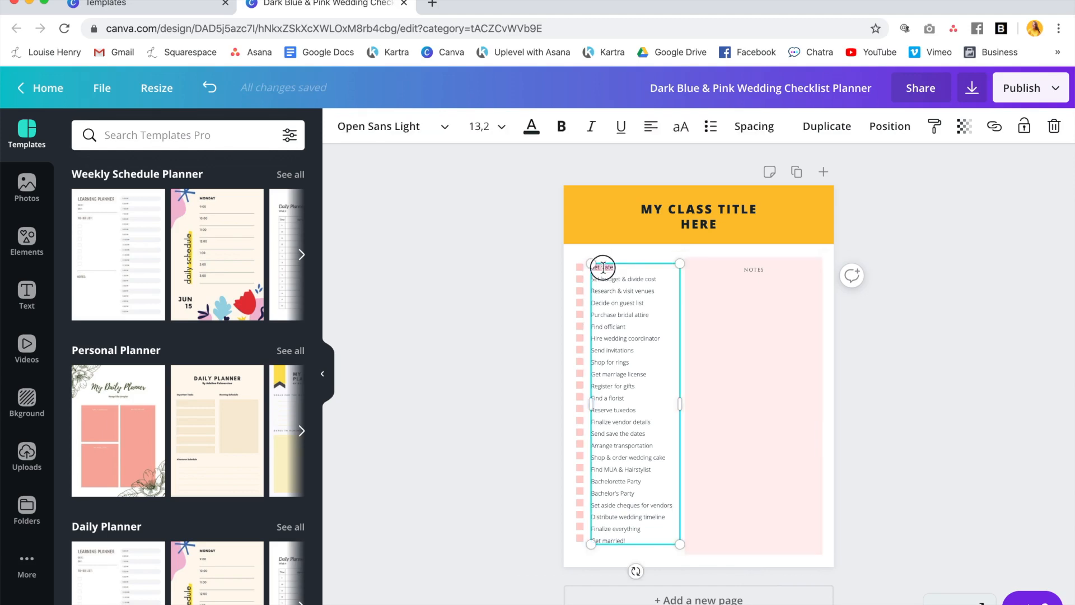
type("REPLACE ")
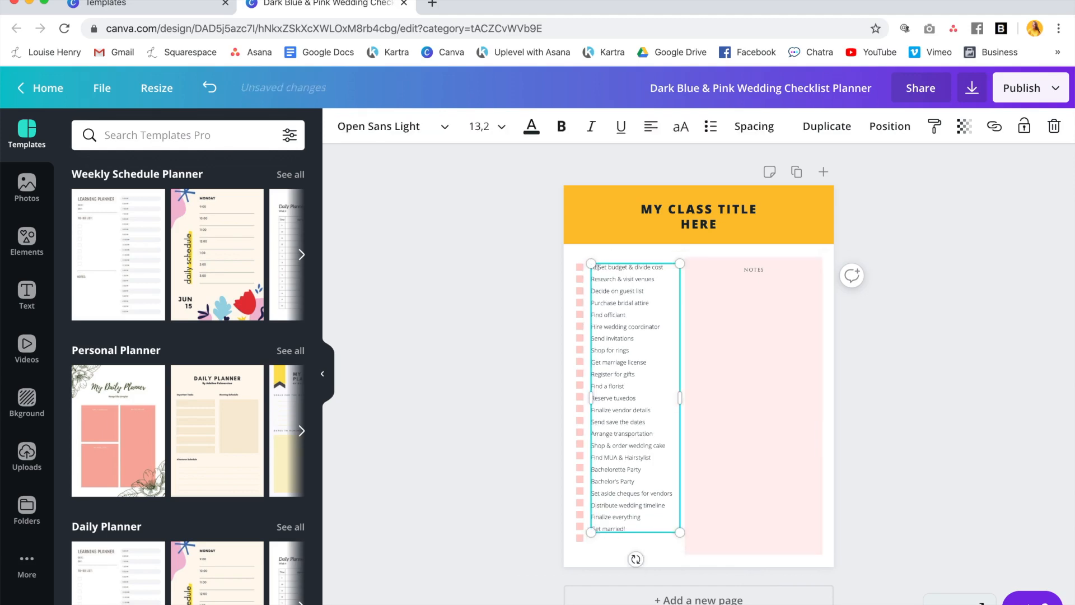
type("THIS")
key("Return")
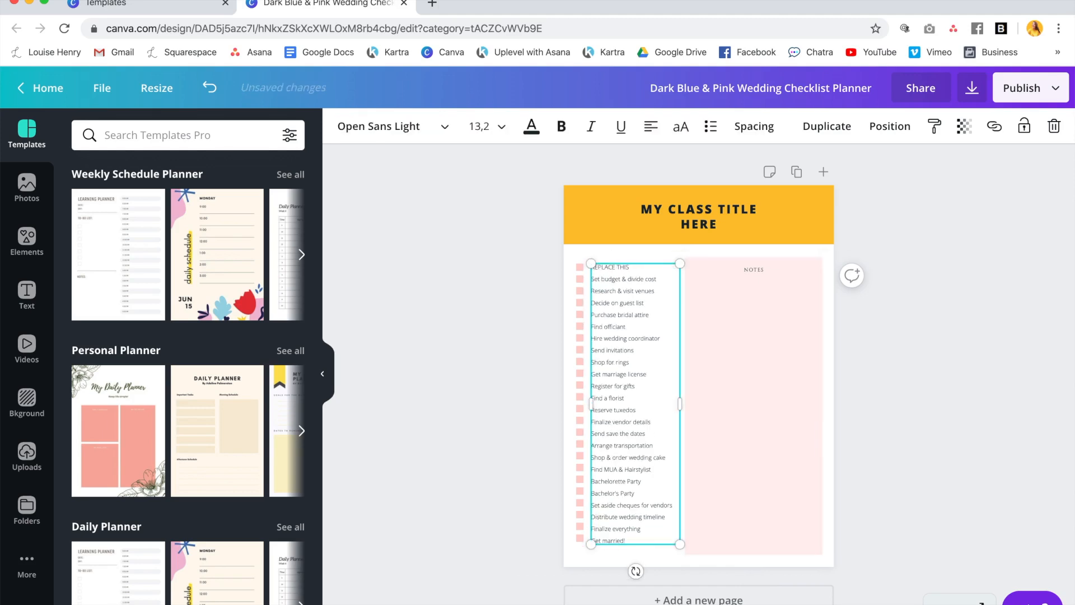
left_click(739, 473)
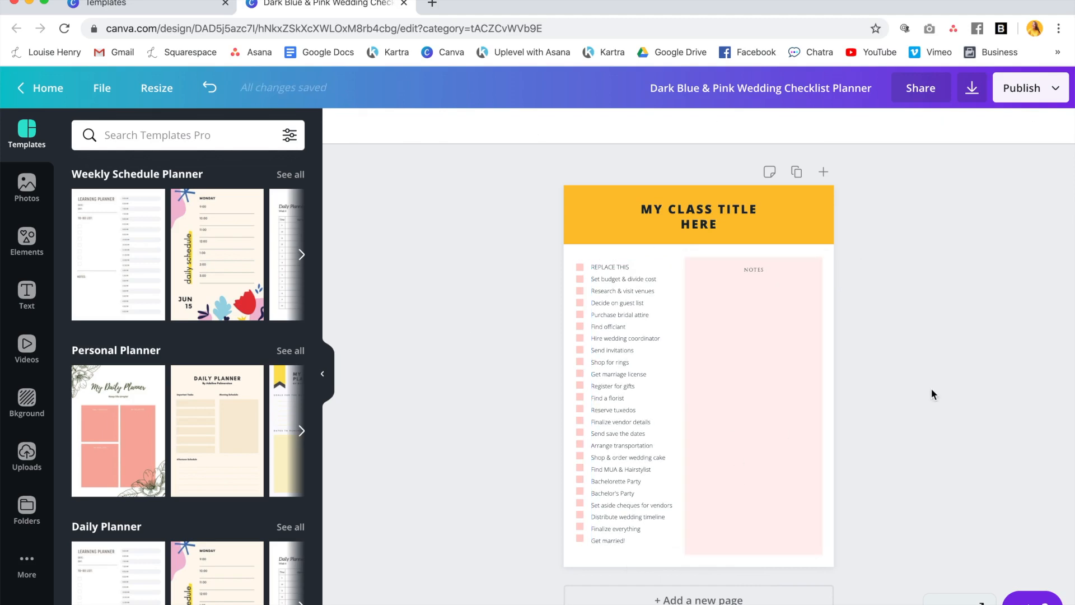
Download the checklist design as a PDF Print file and look through the resulting PDF
left_click(974, 90)
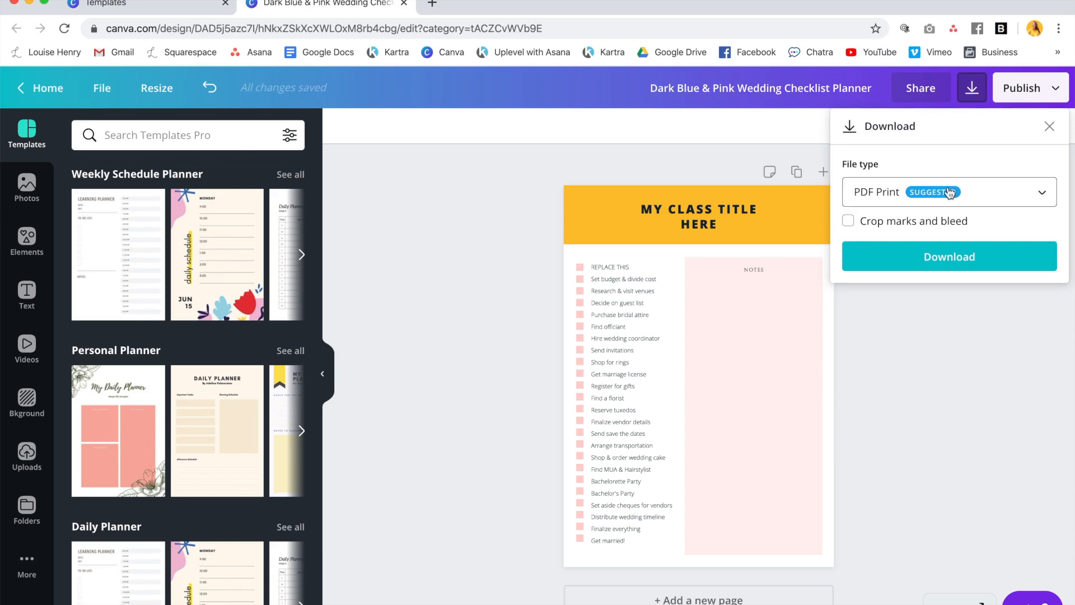
left_click(928, 200)
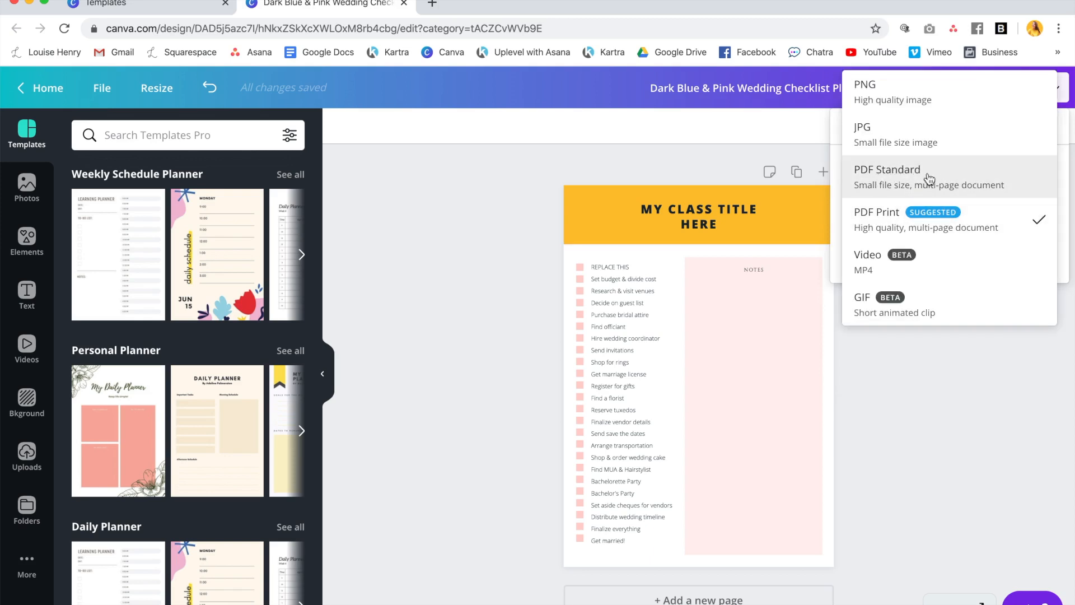
left_click(952, 220)
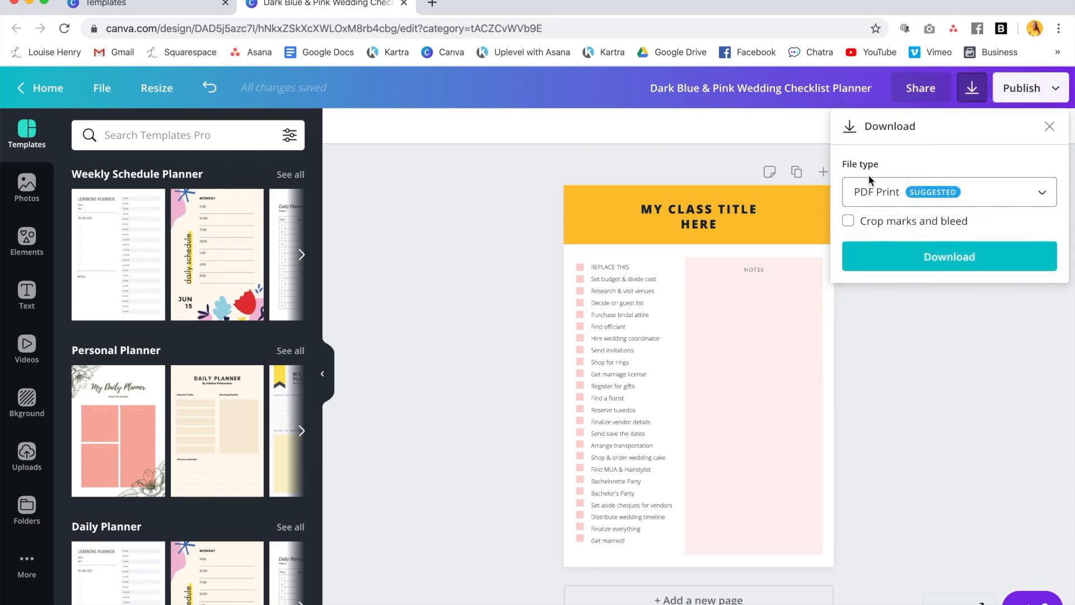
left_click(935, 257)
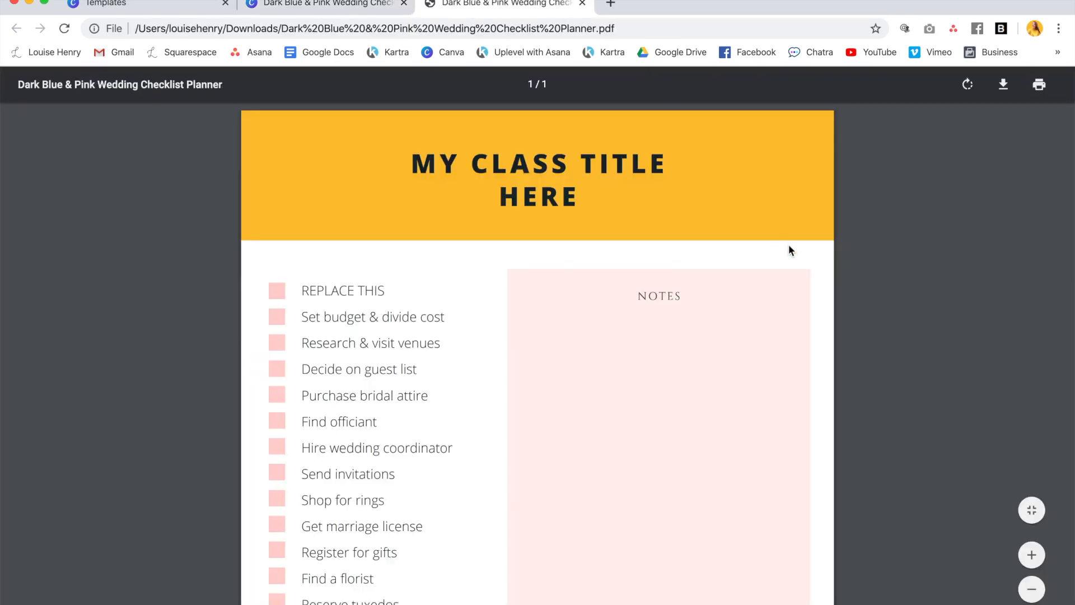
scroll(789, 246, "down", 5)
scroll(789, 247, "up", 5)
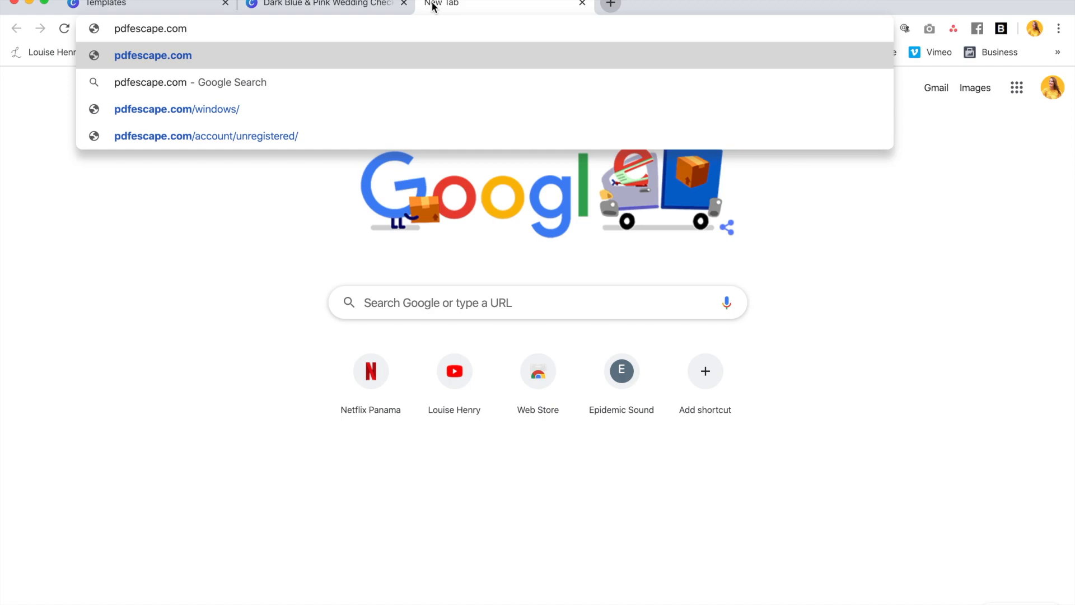
Go to pdfescape.com, open the downloaded checklist PDF in its online editor and accept the cookie notice
key("Return")
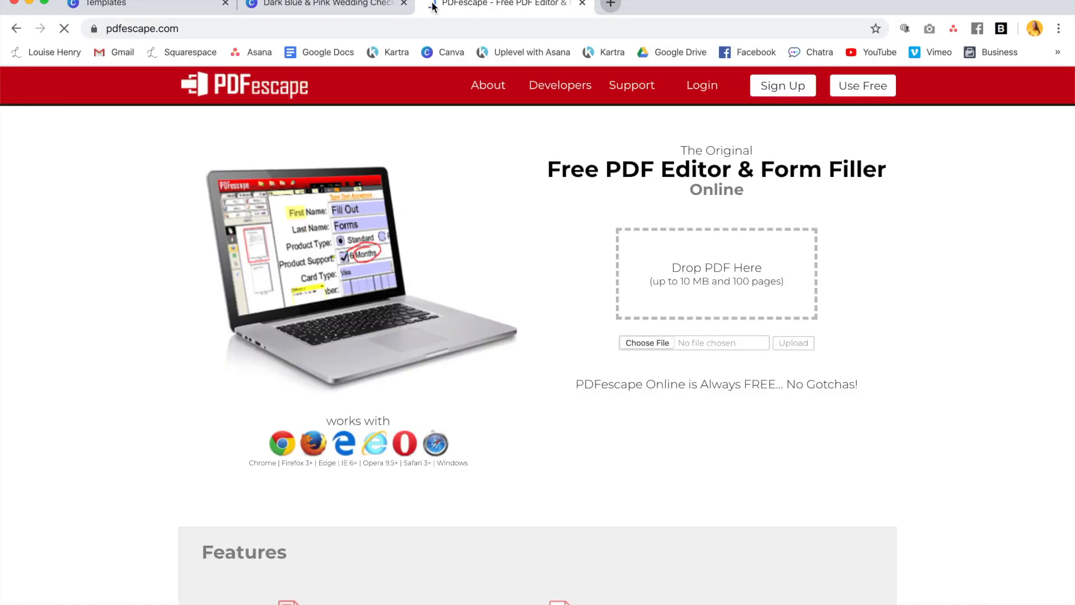
left_click(640, 344)
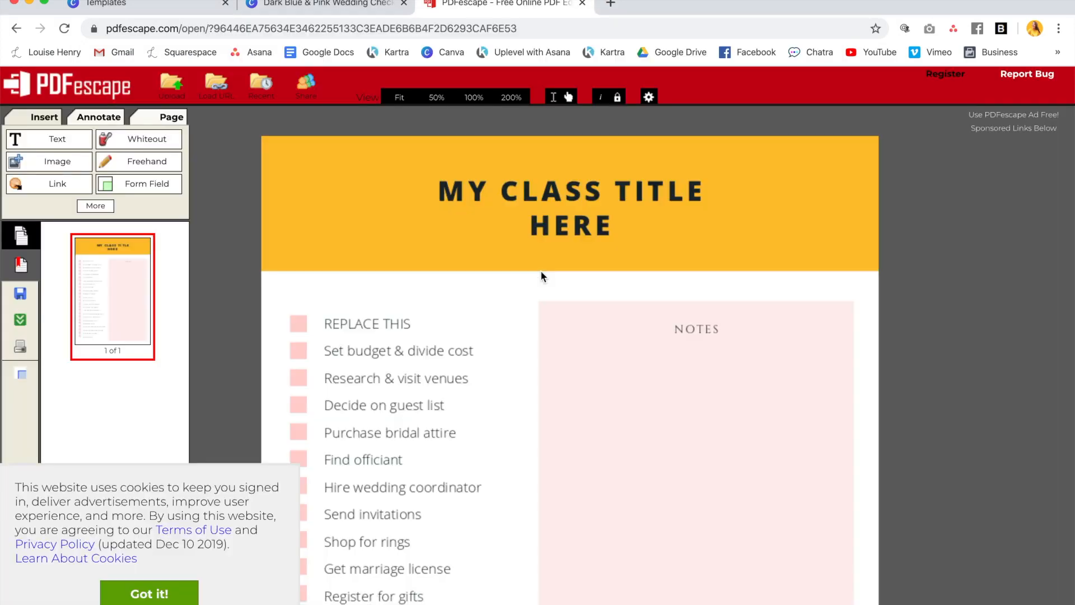
left_click(151, 588)
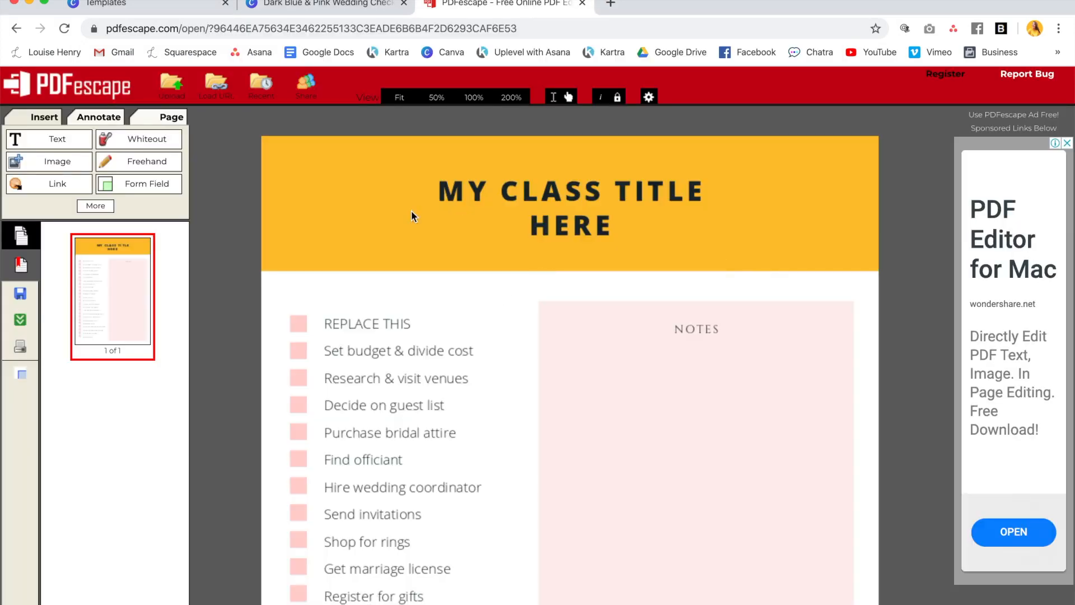
Insert a Checkbox form field over the pink square beside "REPLACE THIS"
left_click(151, 190)
left_click(147, 188)
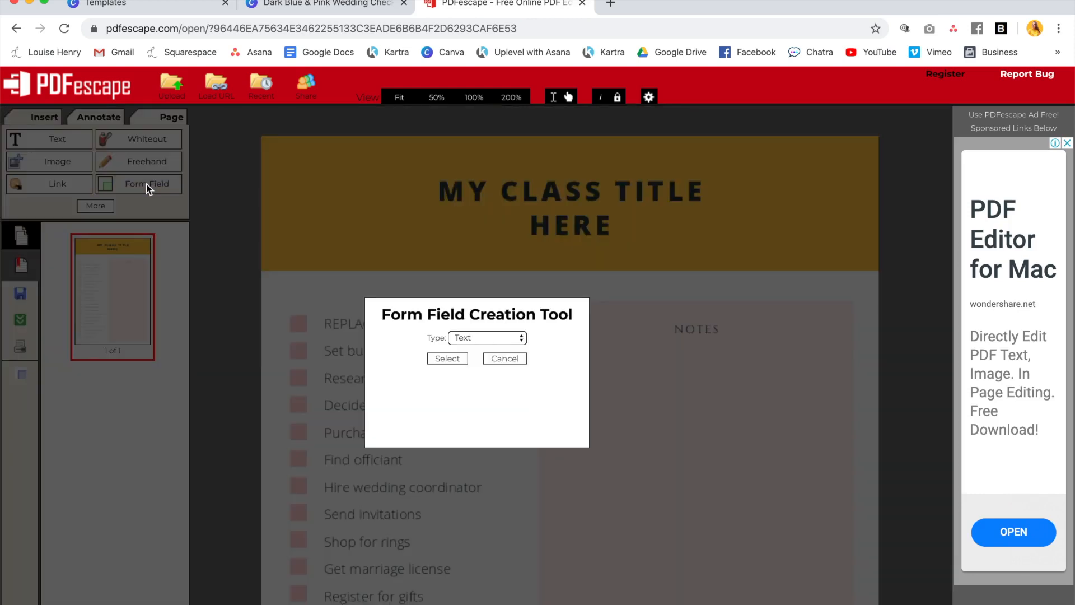
left_click(472, 336)
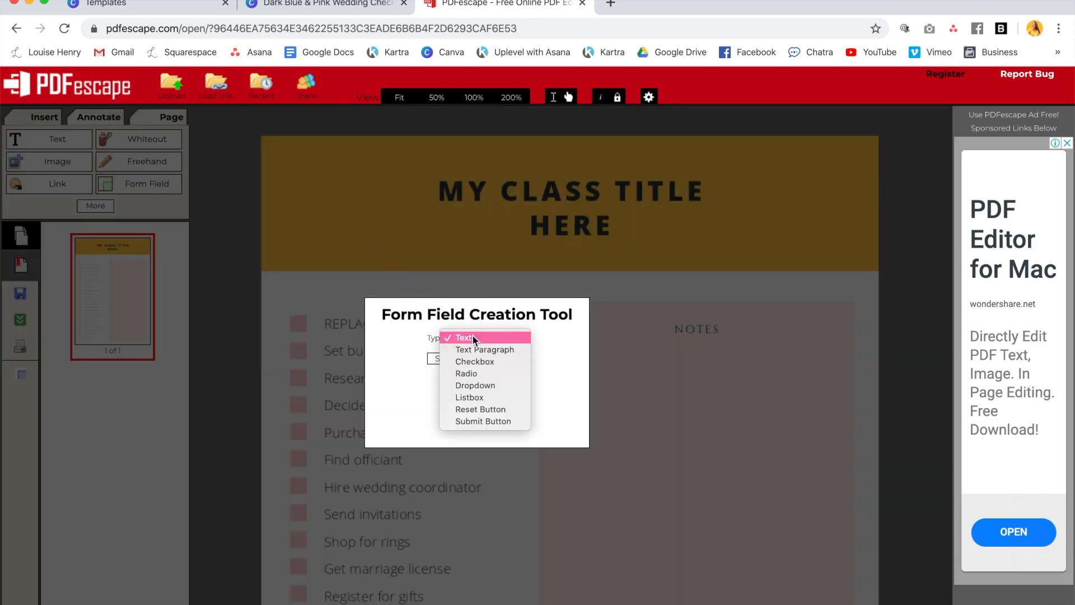
left_click(475, 360)
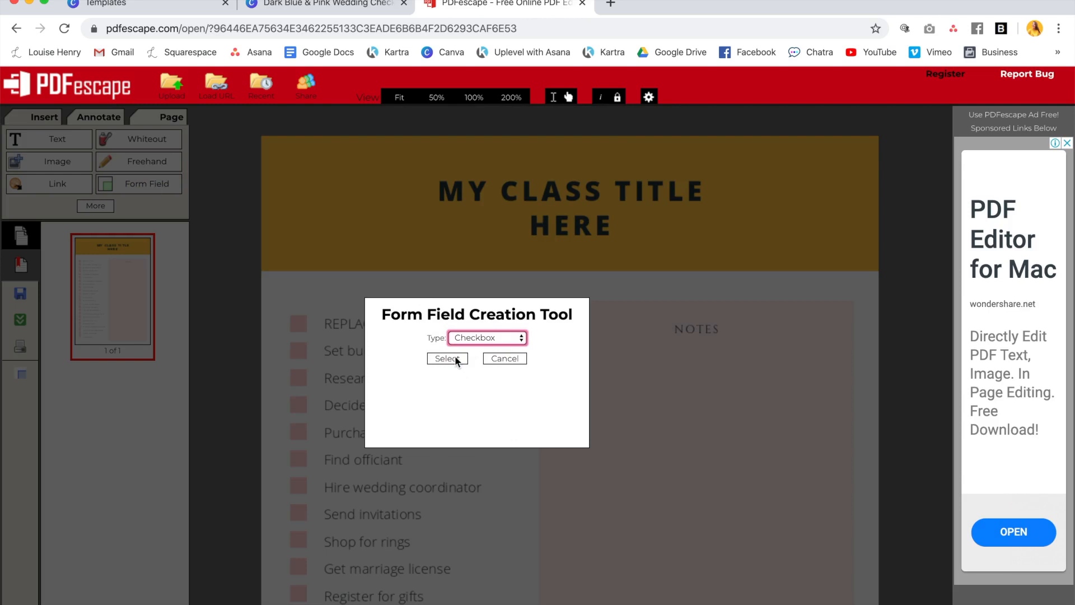
left_click(457, 360)
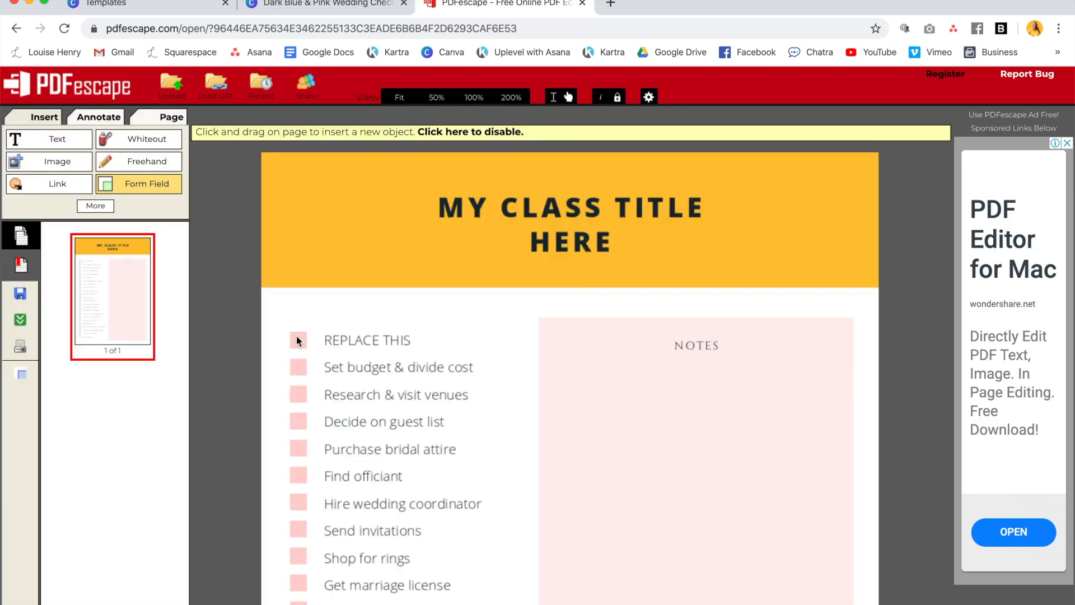
mouse_move(289, 331)
left_mouse_down()
mouse_move(319, 361)
mouse_move(284, 327)
mouse_move(300, 342)
mouse_move(312, 327)
mouse_move(299, 340)
left_mouse_up()
Duplicate the checkbox field onto the squares beside "Set budget & divide cost" and "Research & visit venues"
right_click(299, 340)
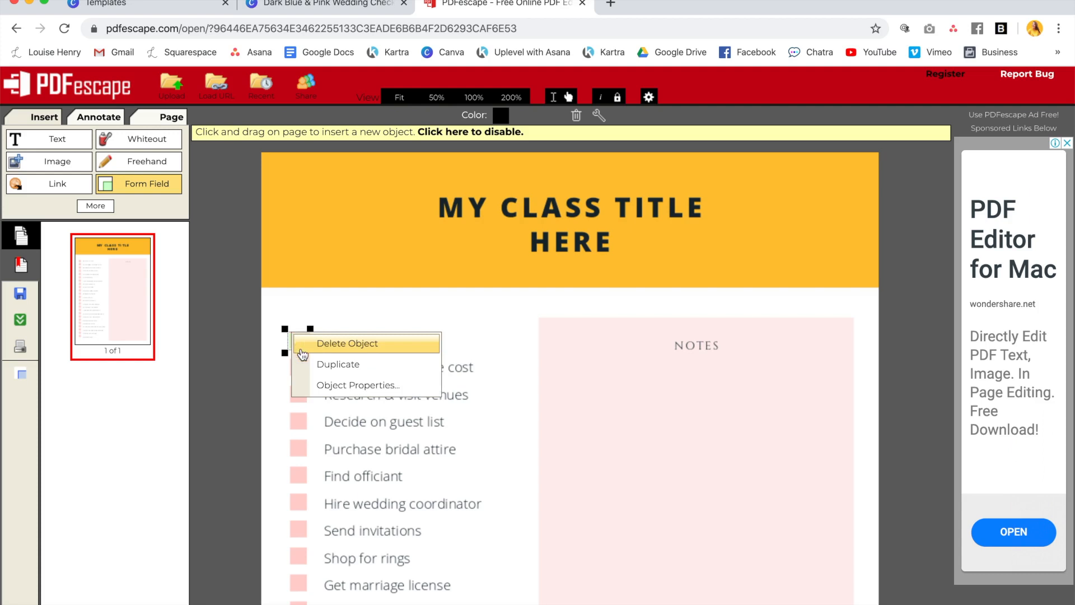
left_click(324, 364)
left_click_drag(313, 345, 294, 353)
right_click(294, 353)
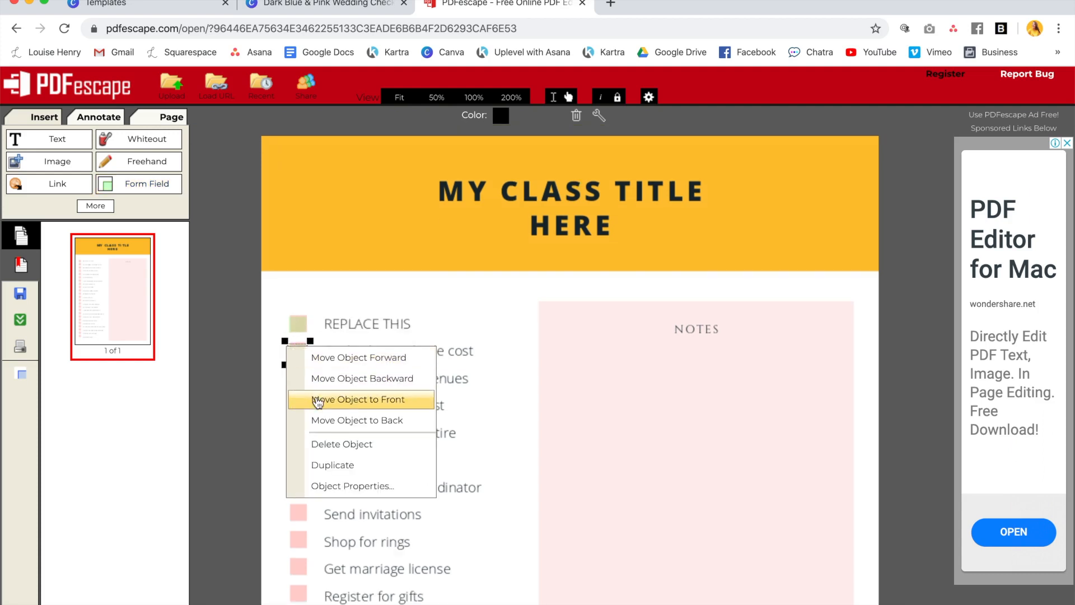
left_click(317, 465)
left_click_drag(312, 369, 294, 376)
Duplicate the checkbox field onto the squares beside "Decide on guest list" and "Purchase bridal attire"
right_click(295, 376)
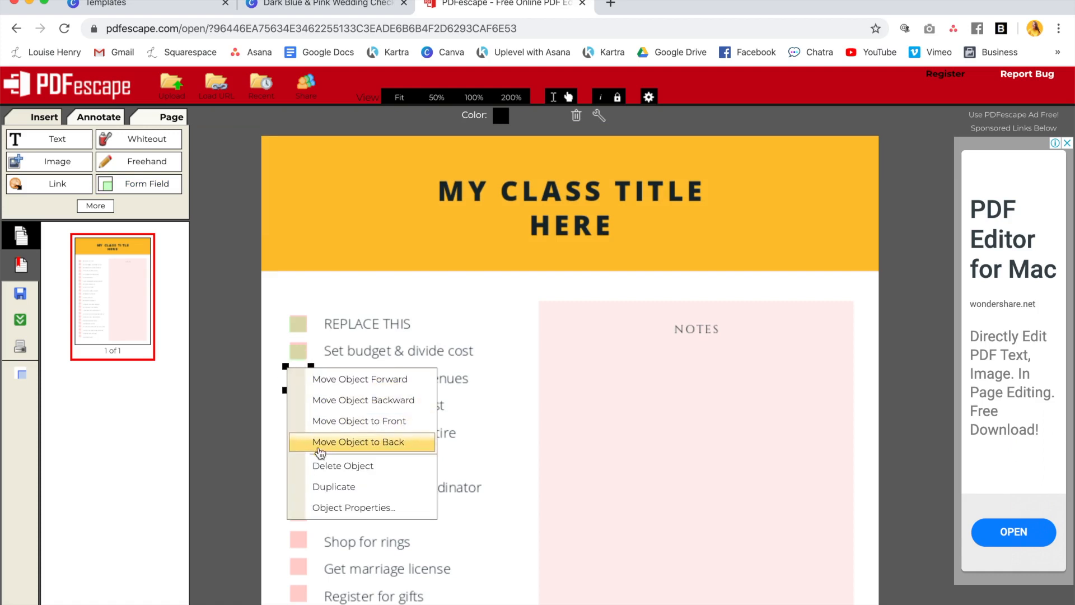
left_click(322, 487)
left_click_drag(319, 401, 300, 408)
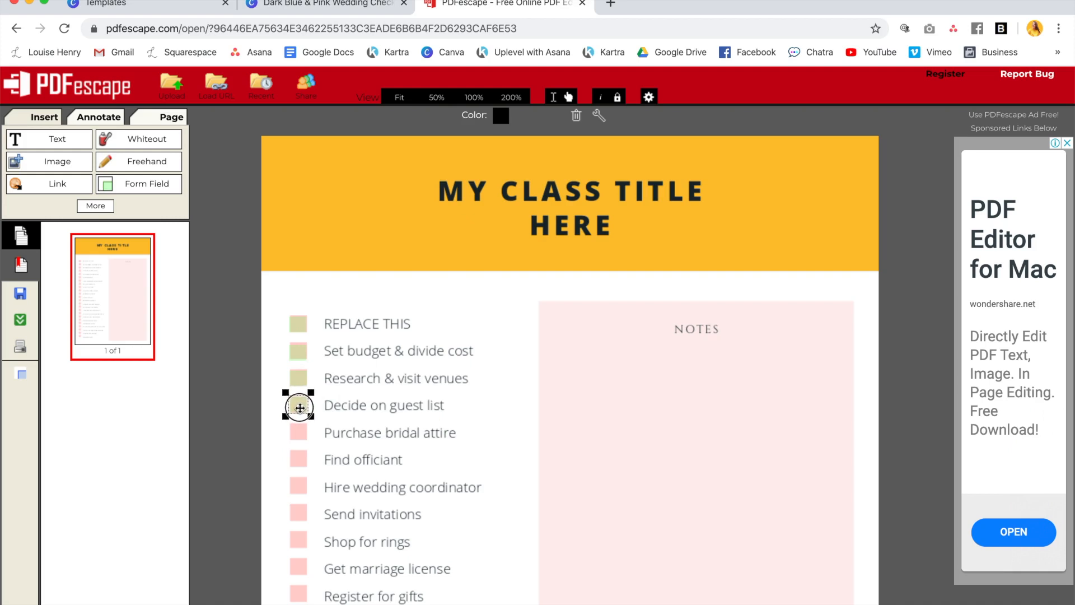
right_click(300, 407)
left_click(331, 518)
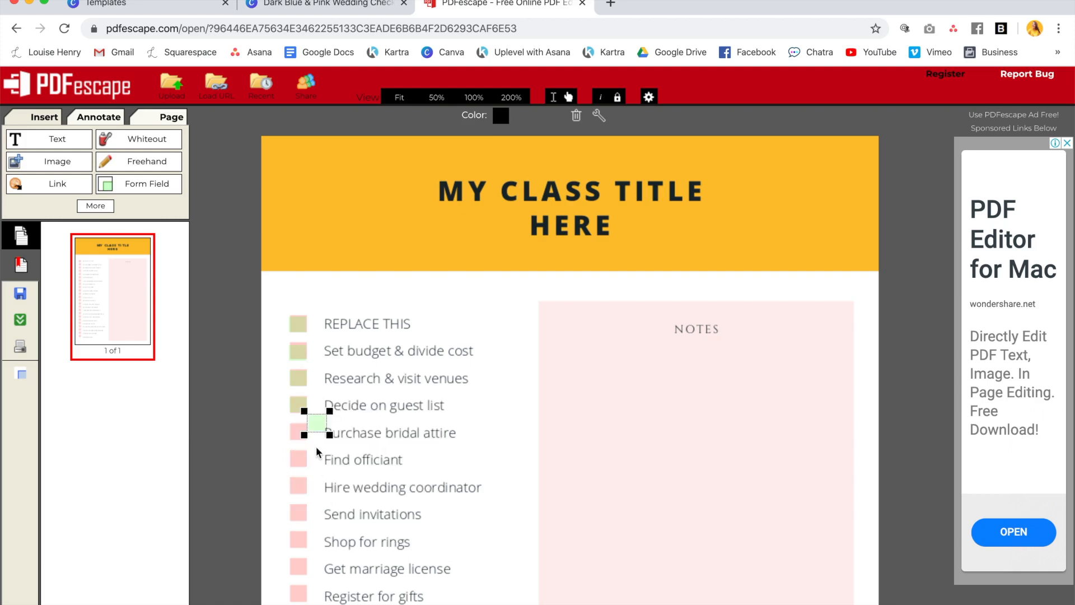
left_click_drag(313, 425, 294, 433)
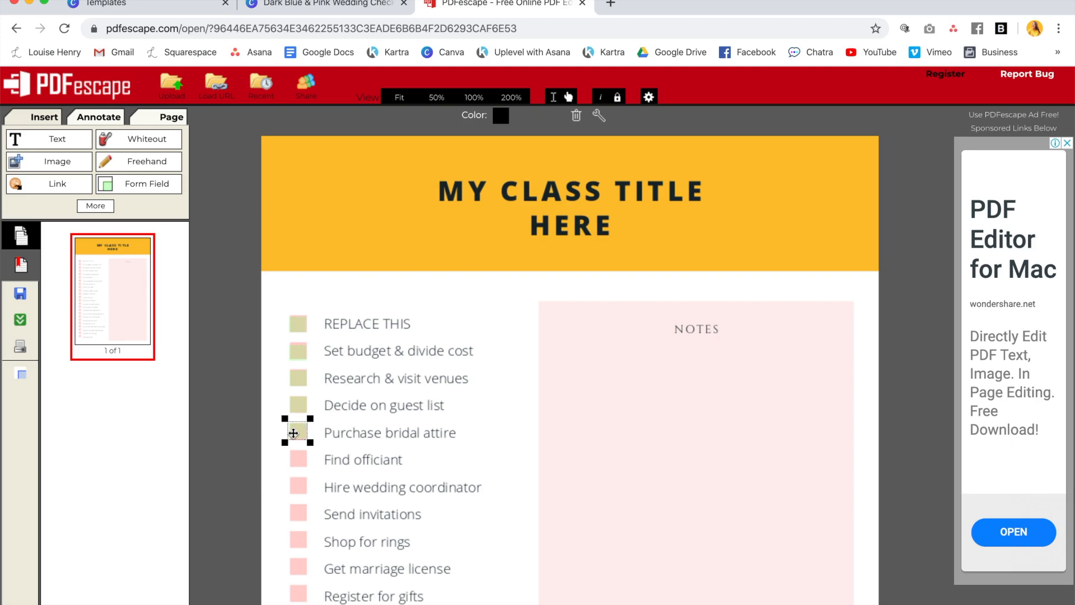
Align the checkbox field with the square beside "Set budget & divide cost"
left_click(301, 350)
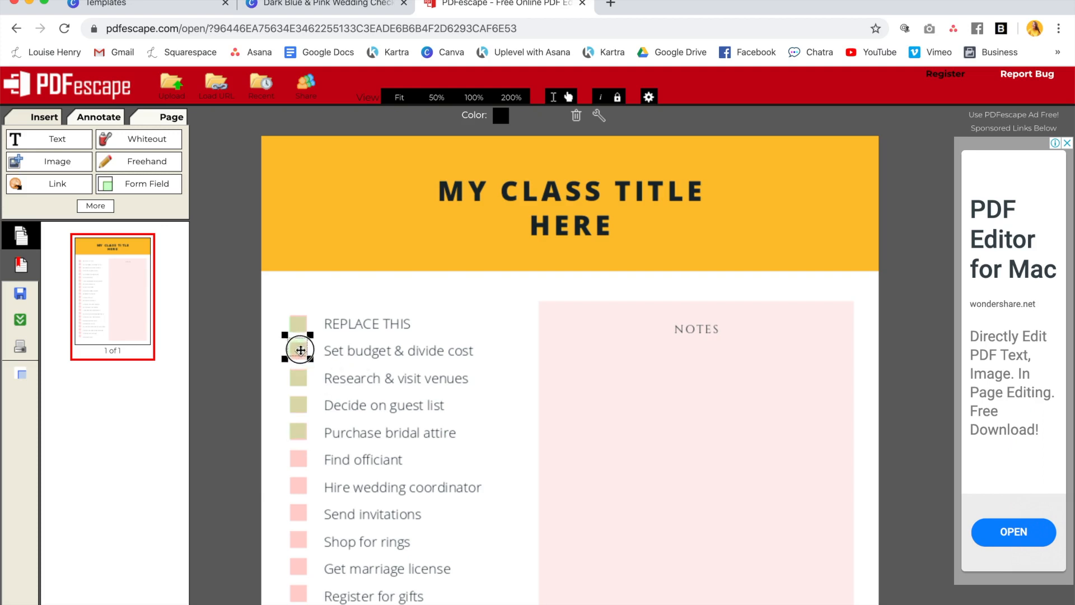
left_click(453, 304)
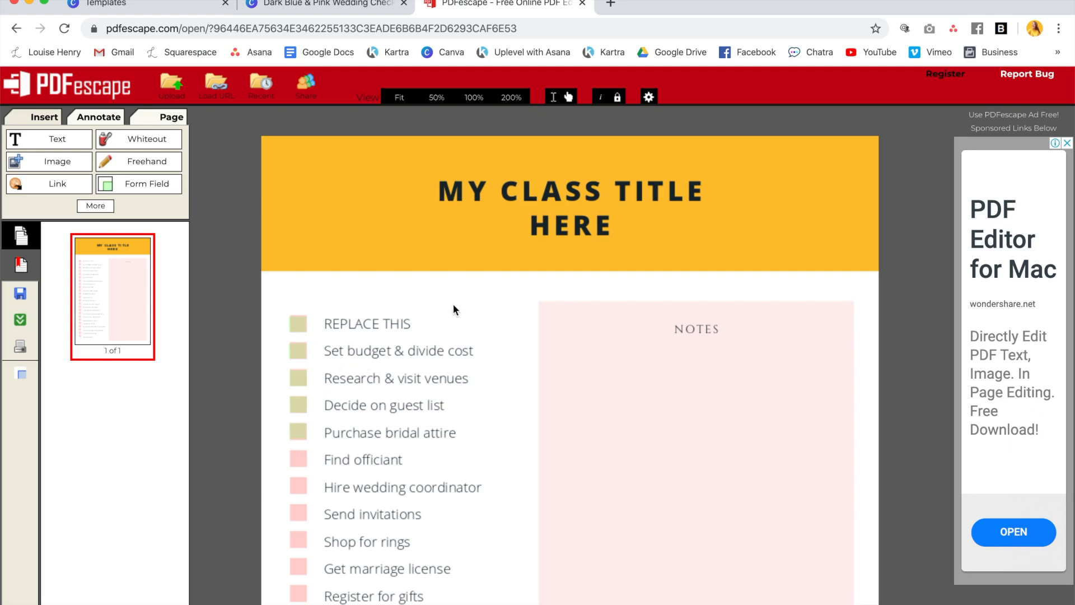
Insert a Text Paragraph form field inside the pink NOTES box
scroll(453, 307, "down", 2)
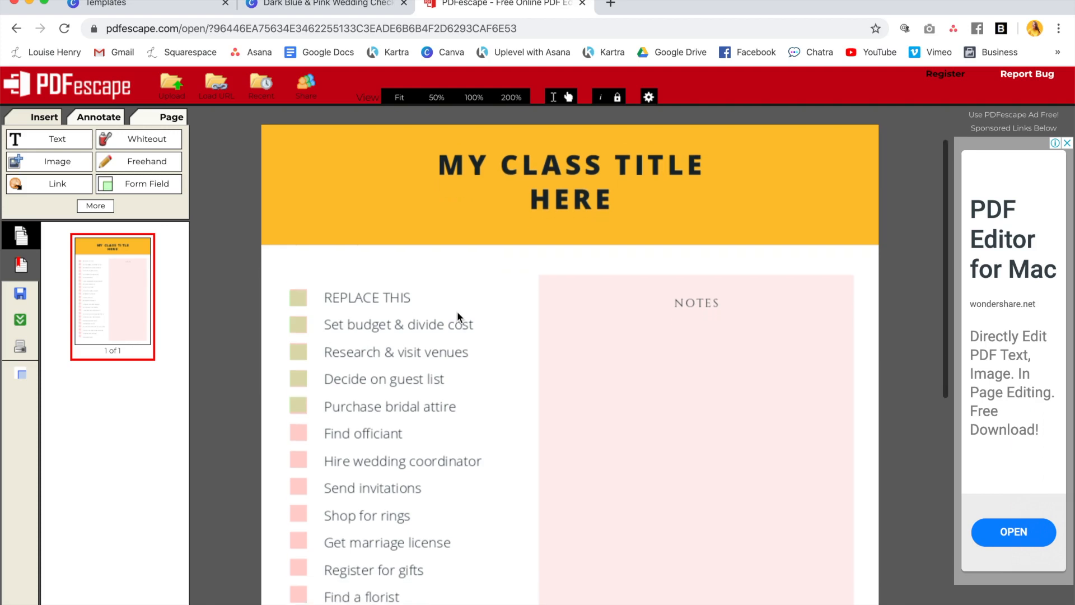
left_click(147, 186)
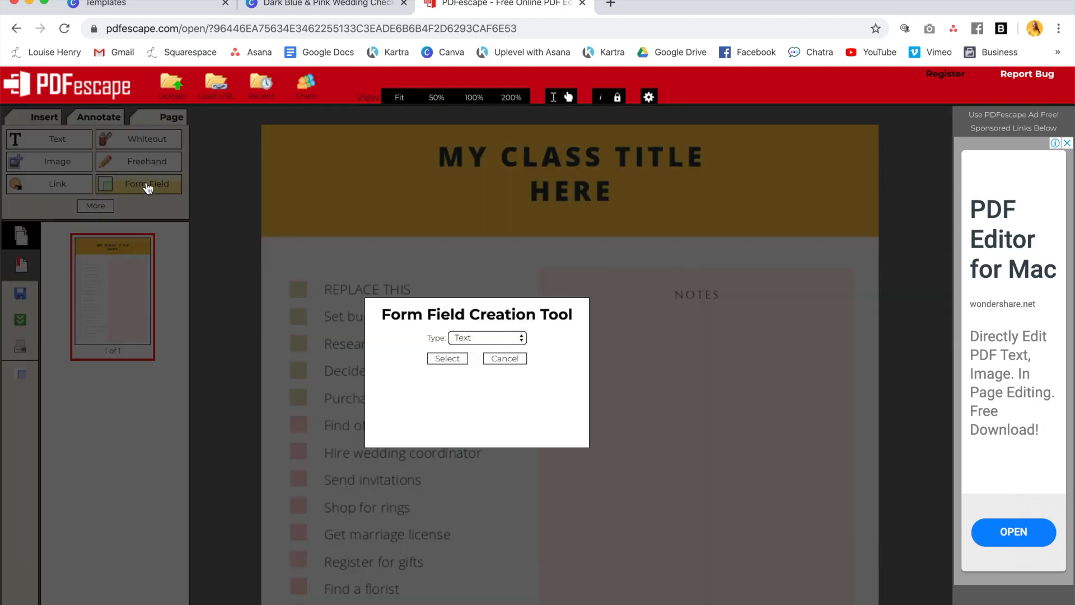
left_click(495, 336)
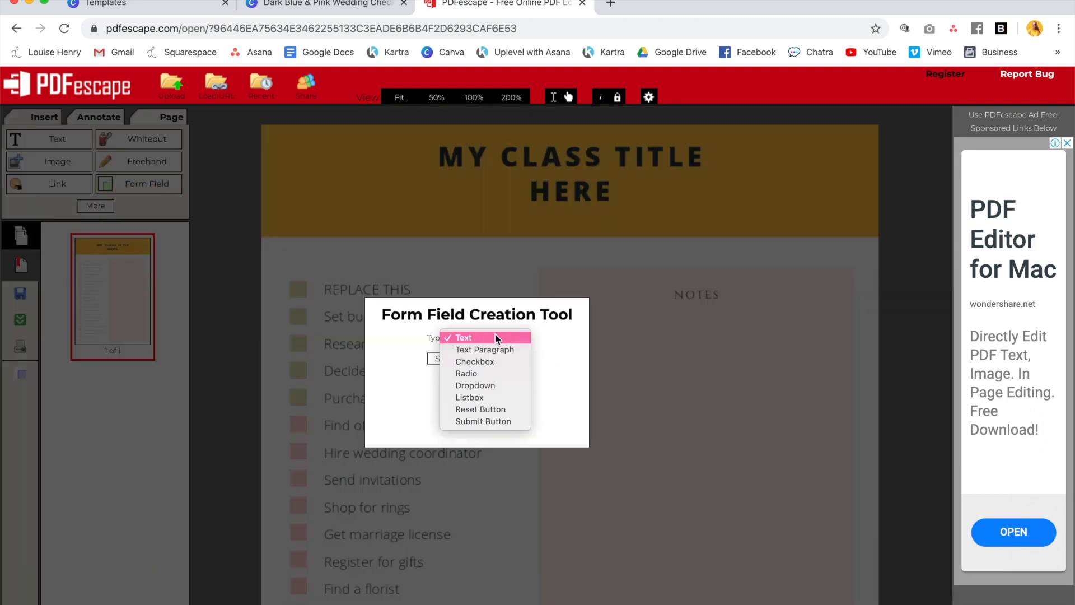
left_click(498, 347)
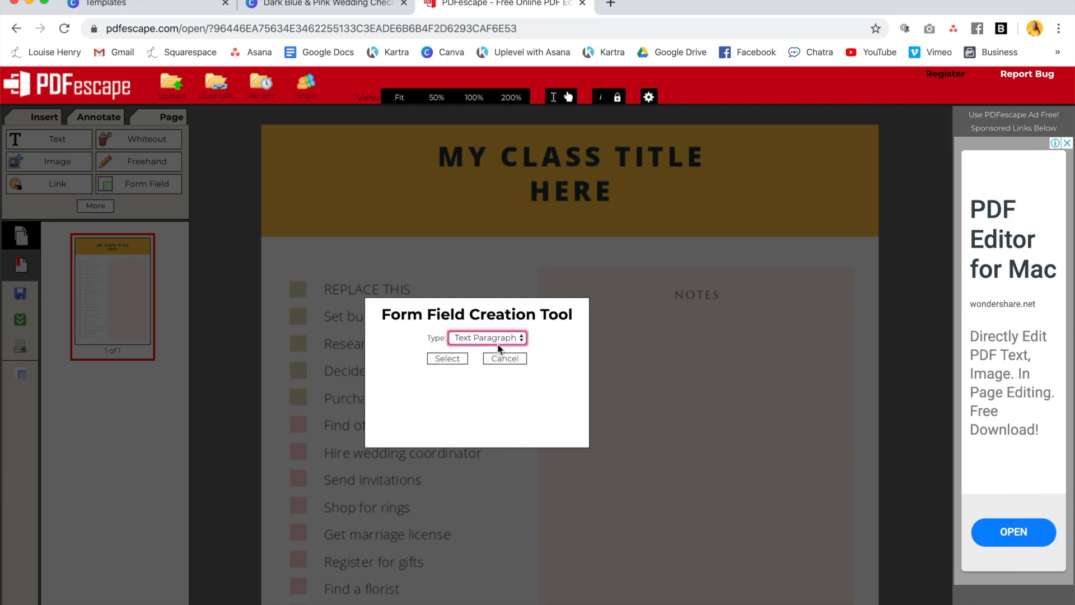
left_click(448, 358)
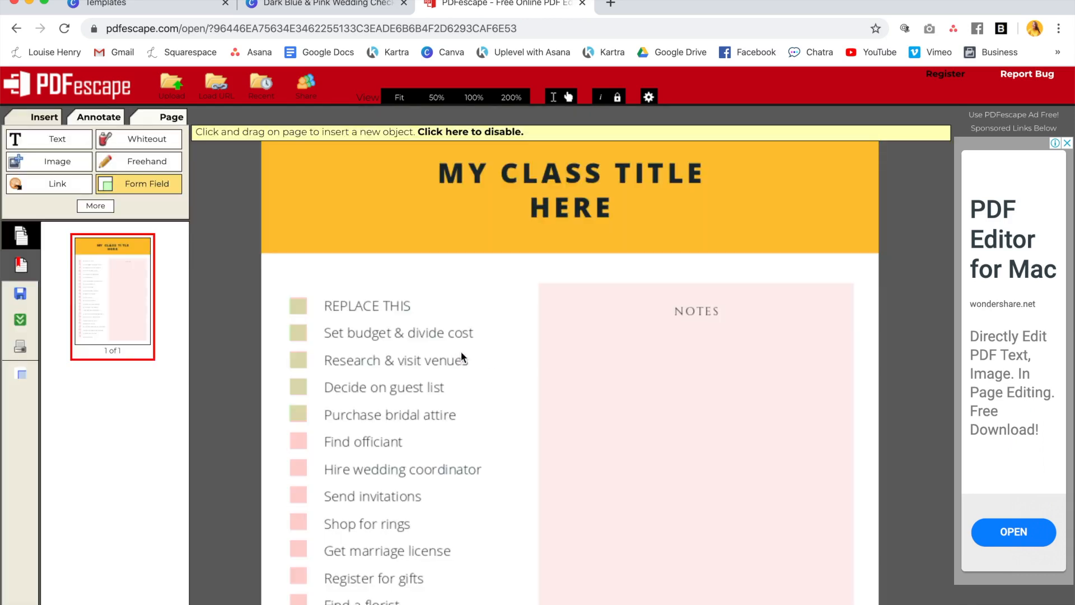
left_click(591, 382)
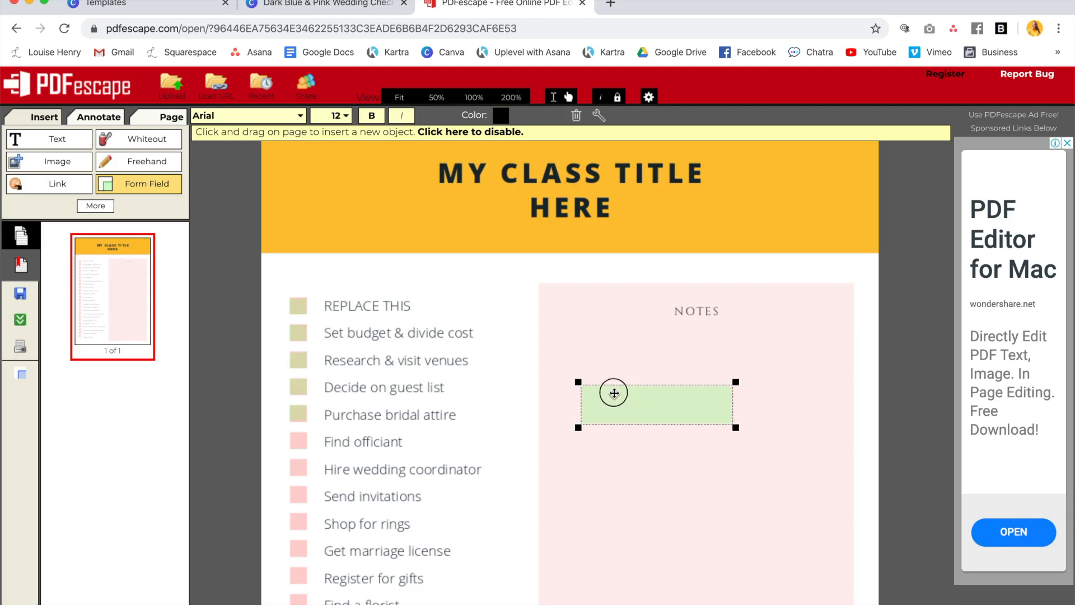
Move and enlarge the paragraph field so it fills the NOTES box below its heading
left_click_drag(624, 398, 586, 347)
scroll(586, 340, "down", 3)
left_click_drag(698, 295, 849, 521)
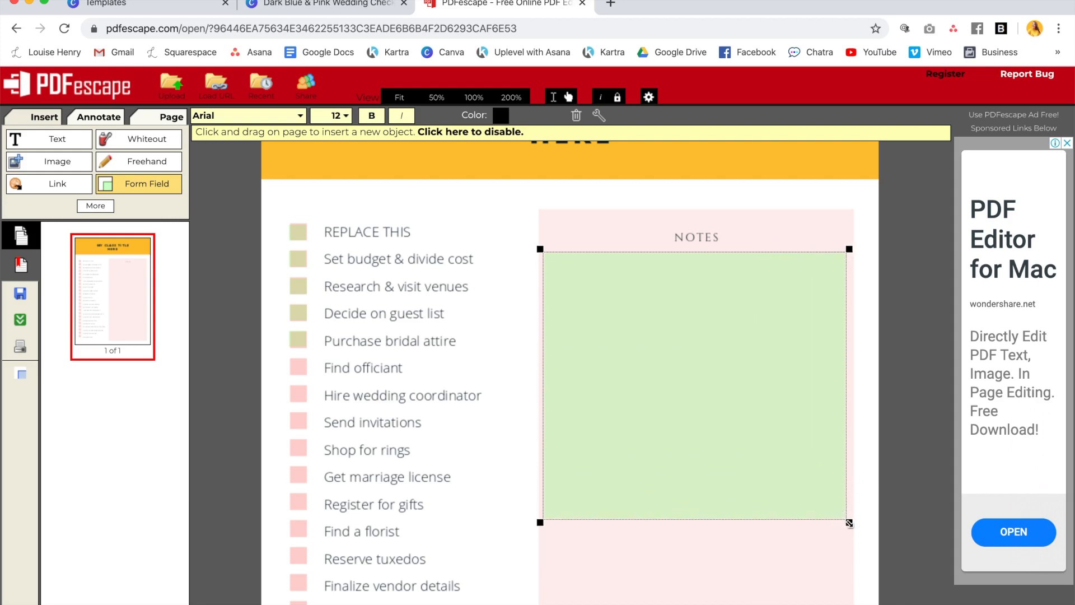
scroll(849, 526, "down", 3)
left_click_drag(849, 402, 856, 552)
scroll(857, 554, "down", 1)
scroll(856, 554, "down", 4)
left_click_drag(850, 353, 852, 567)
scroll(837, 486, "up", 10)
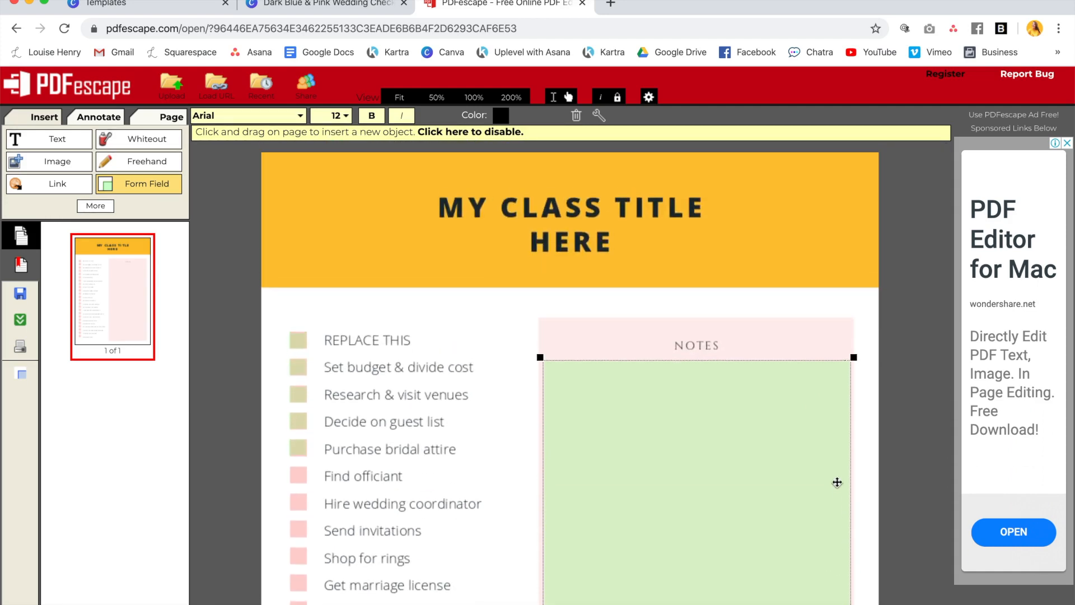
Save and download the PDF, and test its first four checkboxes and the notes field in the PDF viewer
left_click(21, 322)
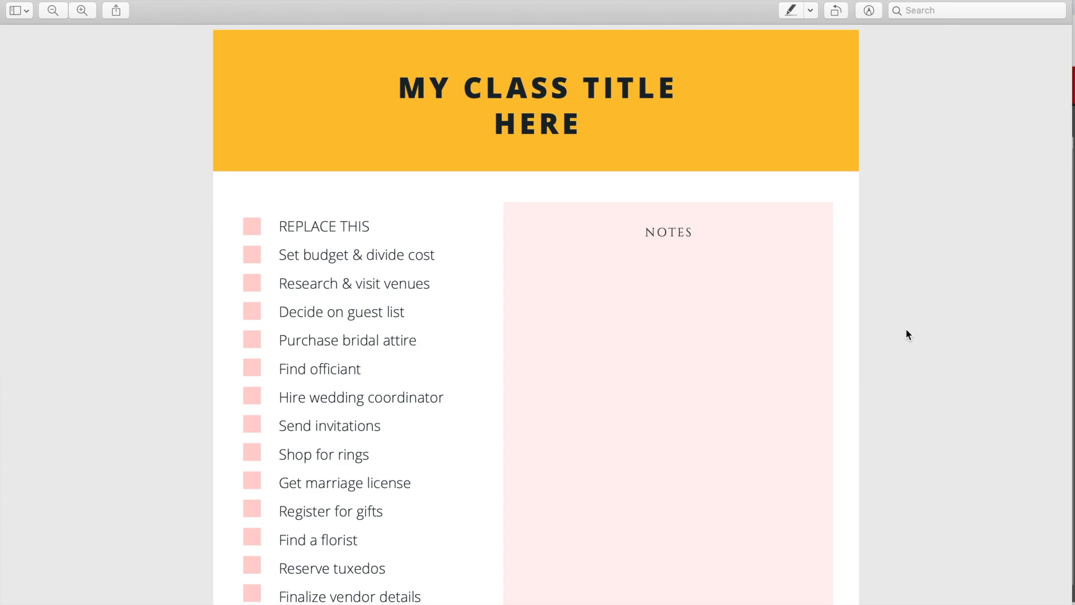
left_click(252, 226)
left_click(252, 256)
left_click(252, 284)
left_click(252, 312)
left_click(584, 276)
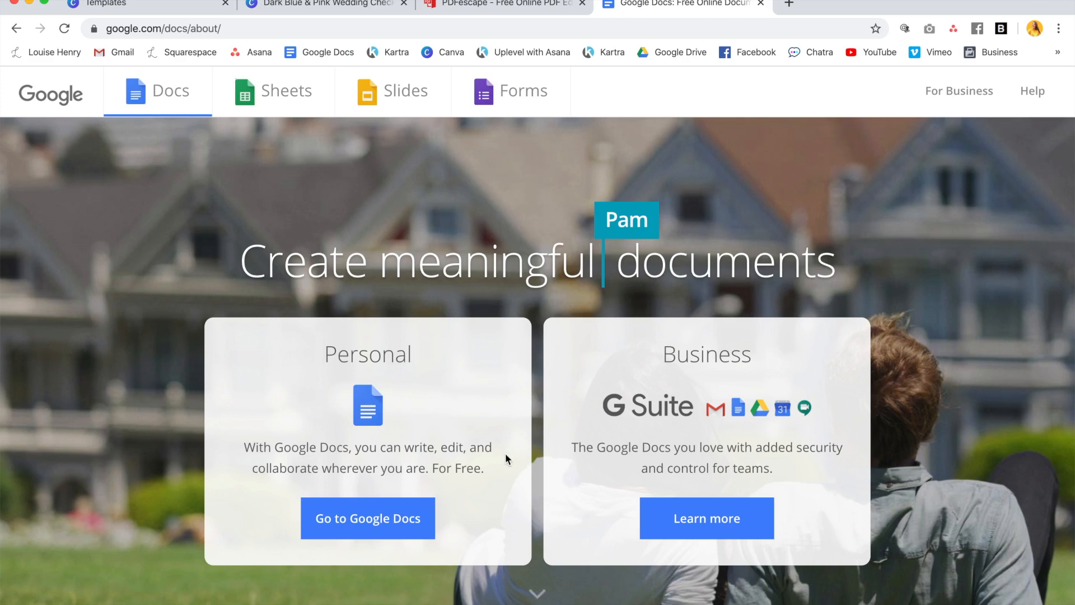
Create a blank Google Docs document and enter the separate lines "Create your doc!" and "All your info here!"
left_click(380, 523)
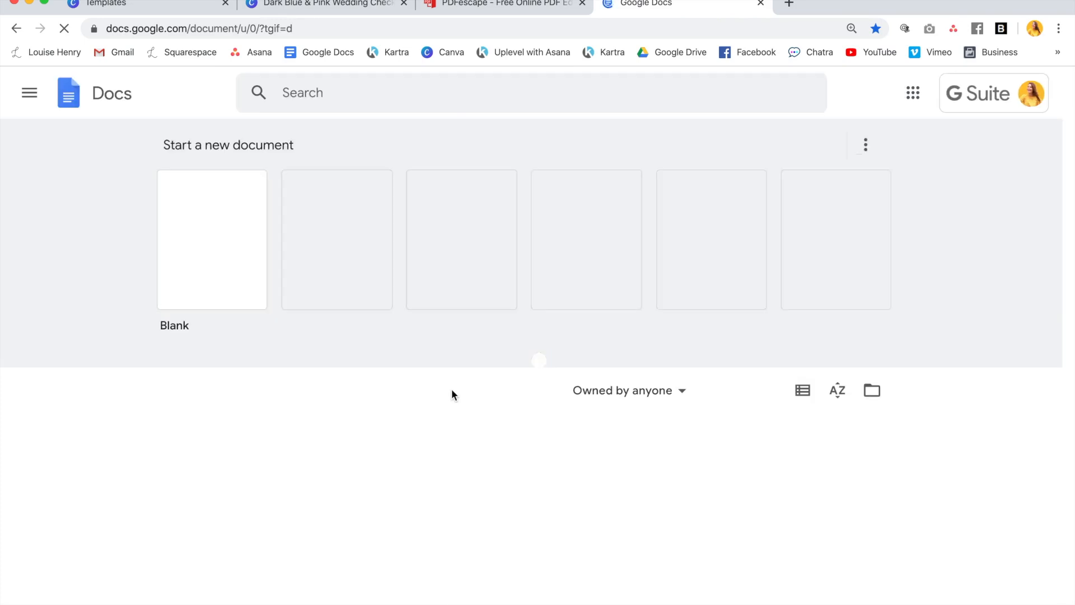
left_click(214, 259)
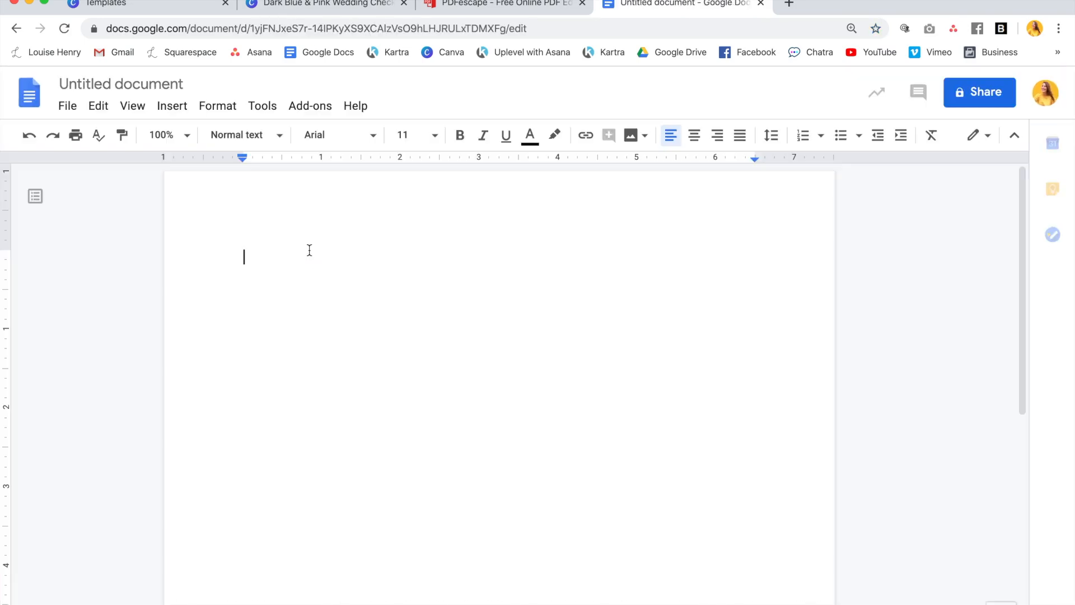
type("Create")
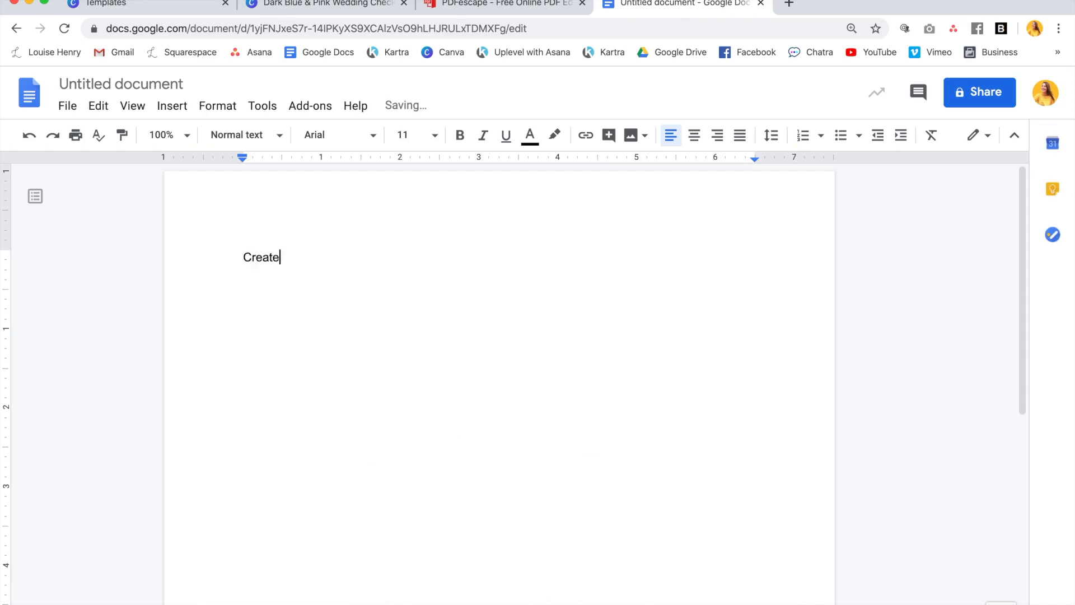
type(" your doc!")
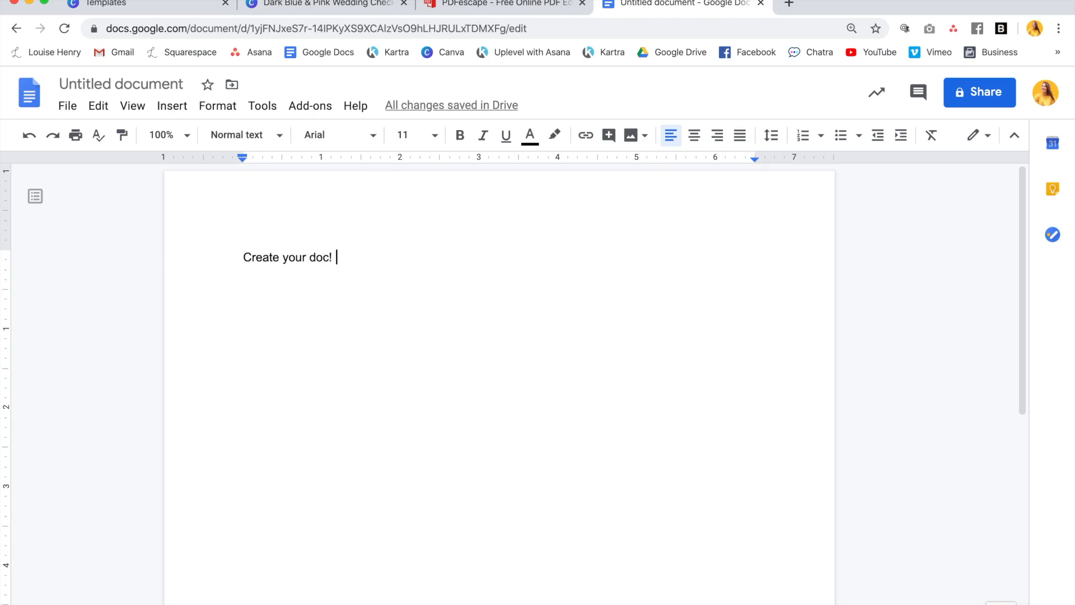
key("Return")
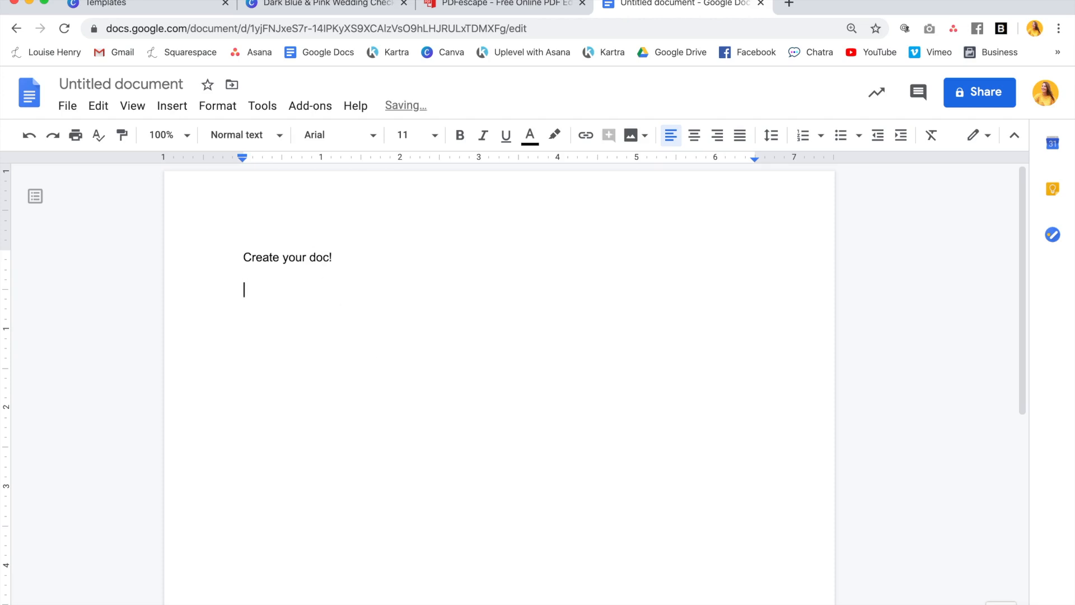
type("All your info here!")
key("Return")
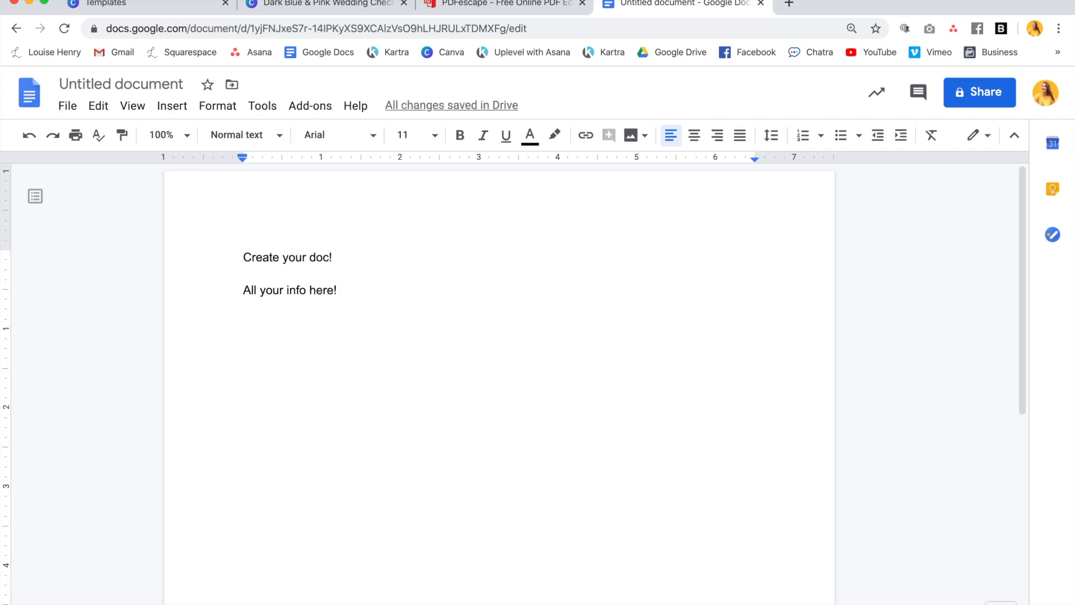
Add the lines "Write your answer here:" and "Type here" below the existing text
type("Write your ")
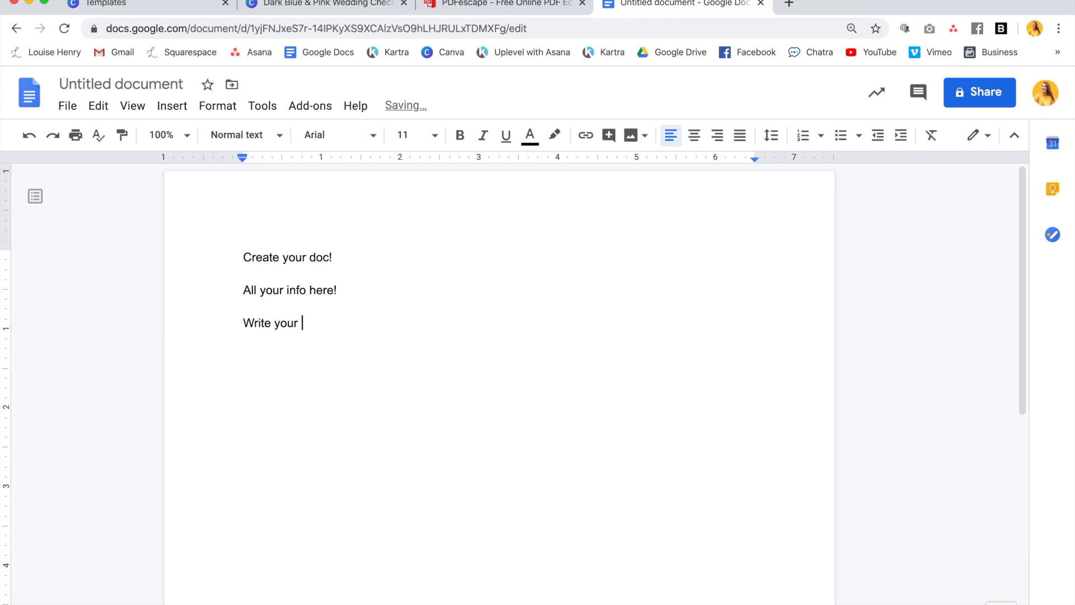
type("answer here:")
key("Return")
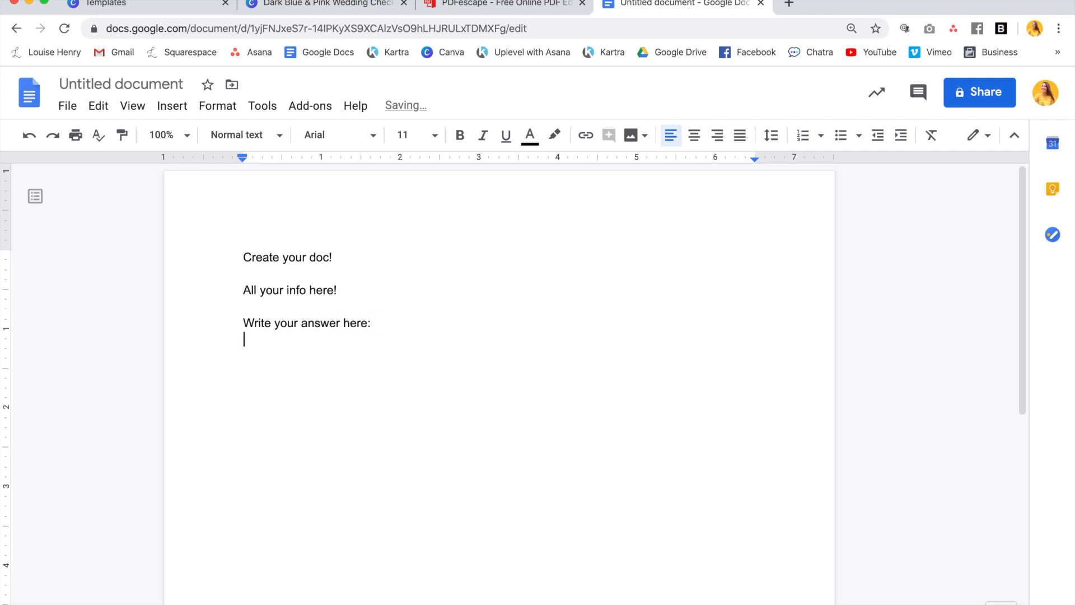
type("Type here")
Make the line "Write your answer here:" bold at size 14 and add a blank line above it
left_click_drag(413, 335, 202, 329)
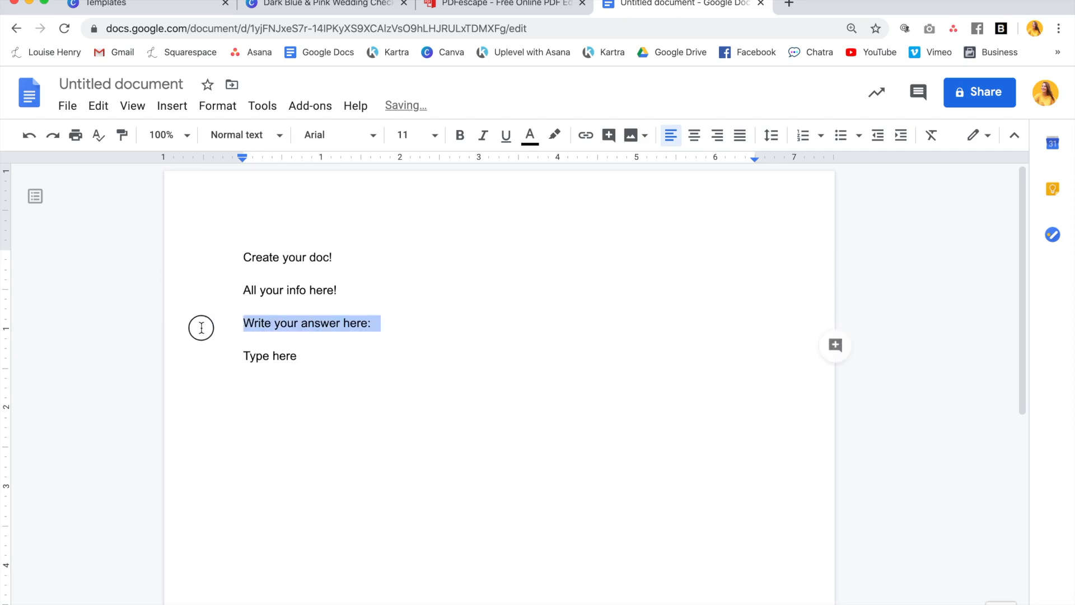
key("ctrl+b")
left_click(195, 328)
key("Return")
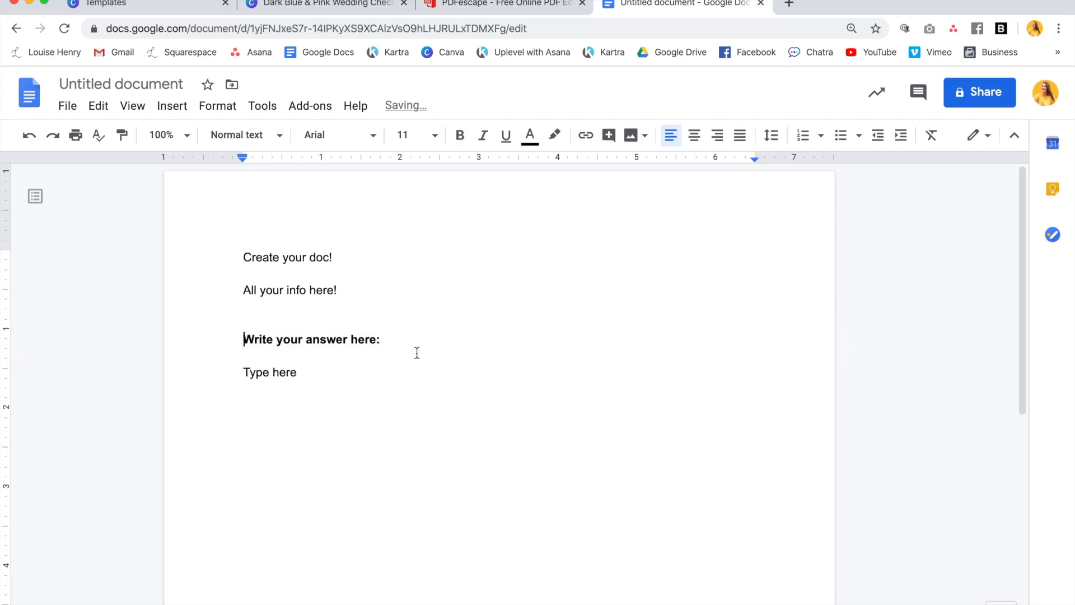
left_click_drag(415, 348, 177, 341)
left_click(435, 134)
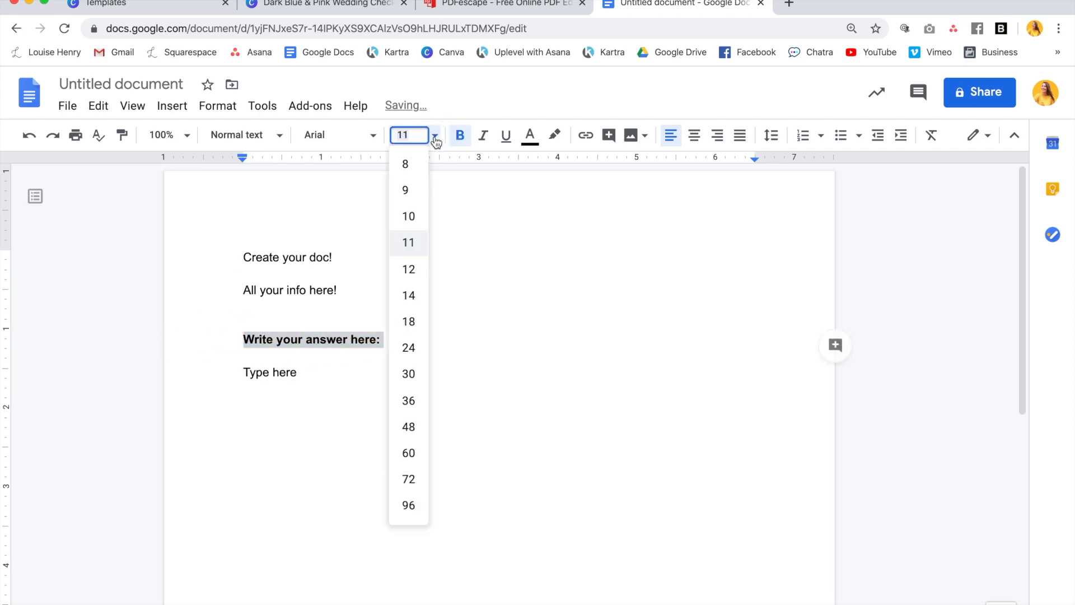
left_click(409, 292)
left_click(491, 381)
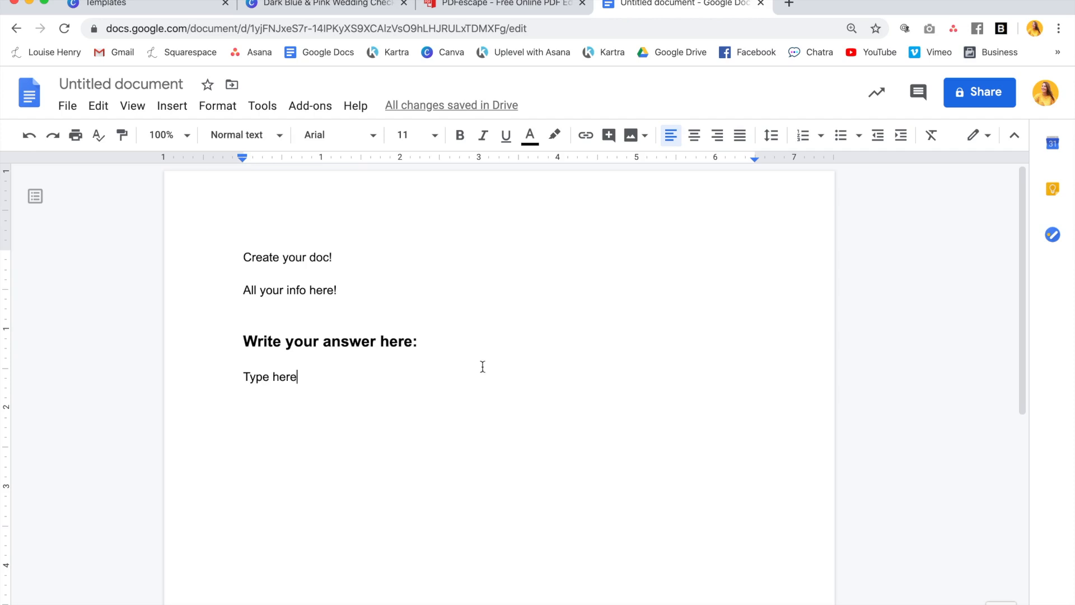
Open the [WTW] Brand Colours Worksheet in a new tab and examine its headings and fill-in layout
left_click(789, 4)
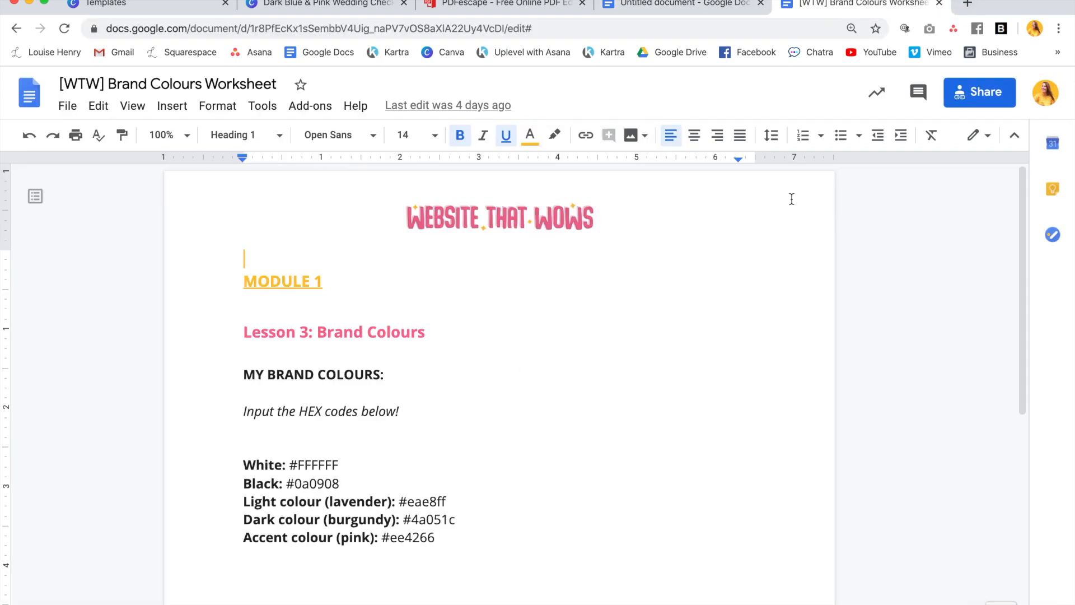
scroll(775, 230, "down", 2)
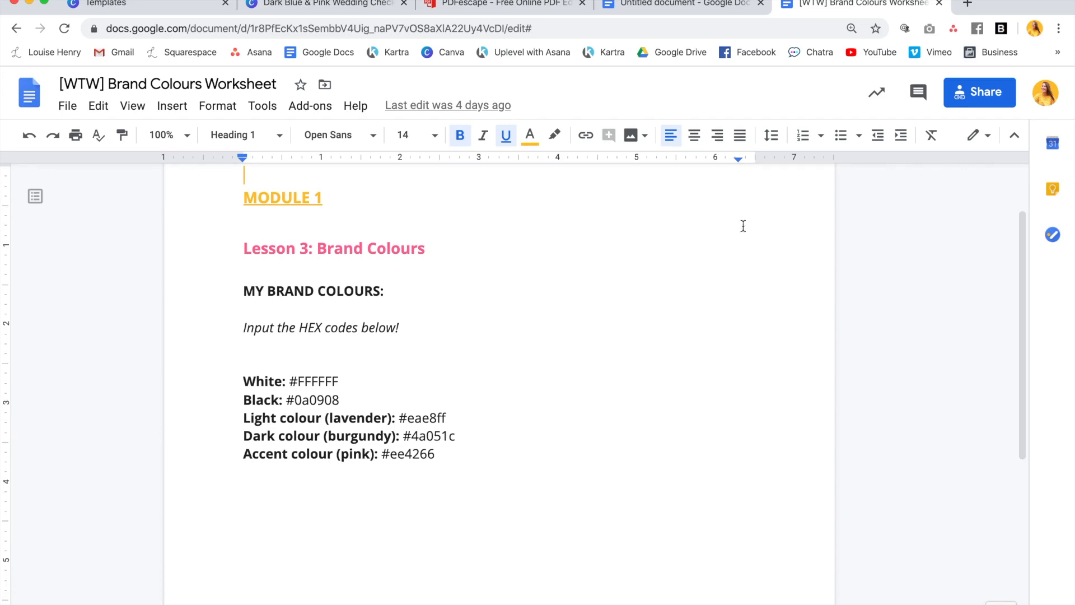
scroll(516, 455, "up", 2)
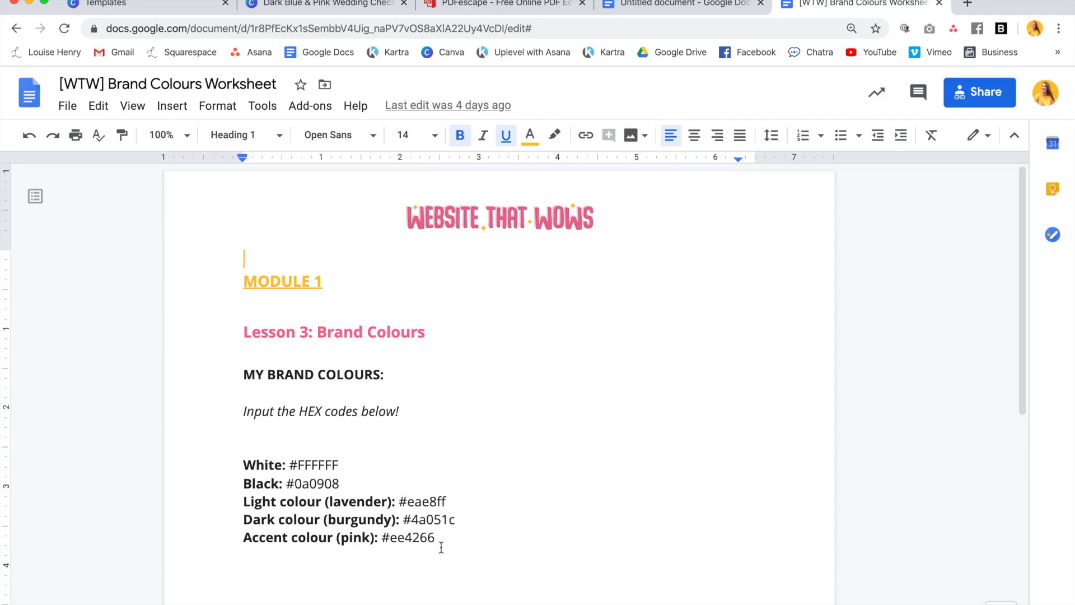
scroll(441, 544, "down", 8)
scroll(441, 545, "up", 5)
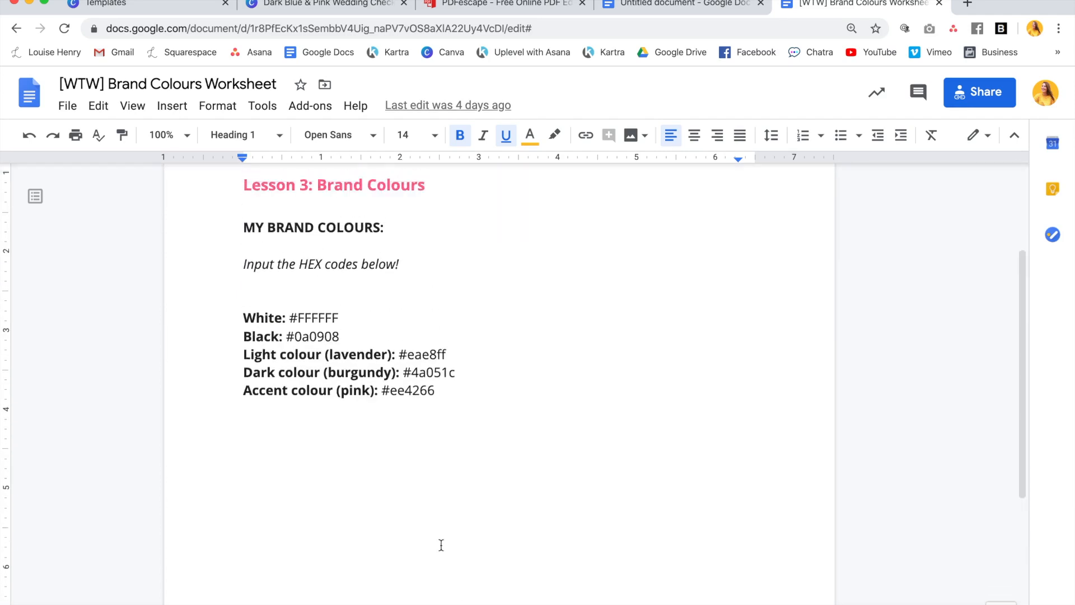
scroll(441, 545, "up", 3)
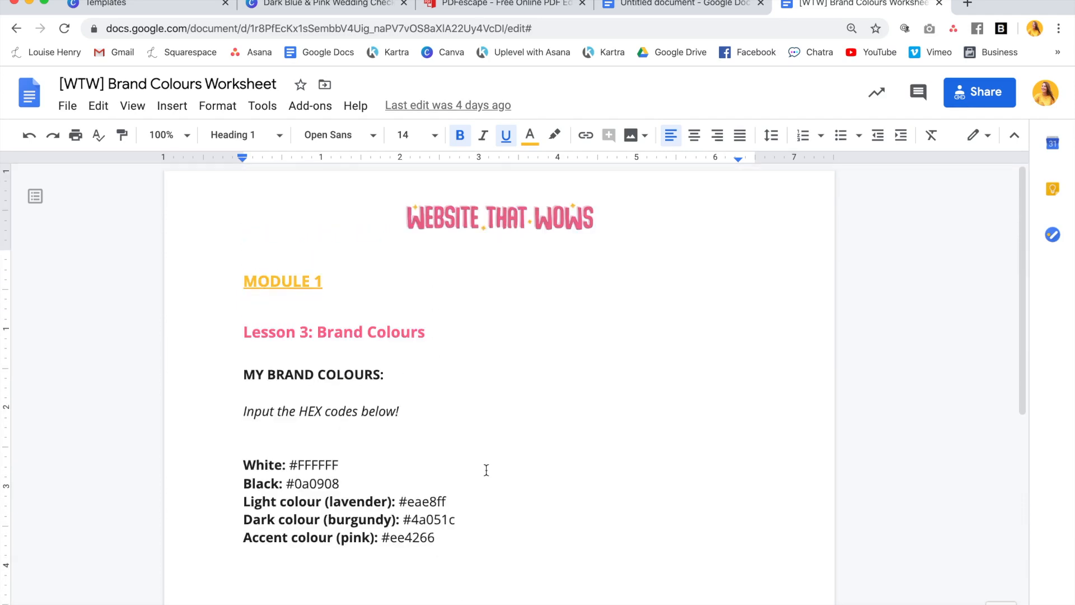
Return to the untitled document and rename it TITLE YOUR DOC
key("ctrl+shift+Tab")
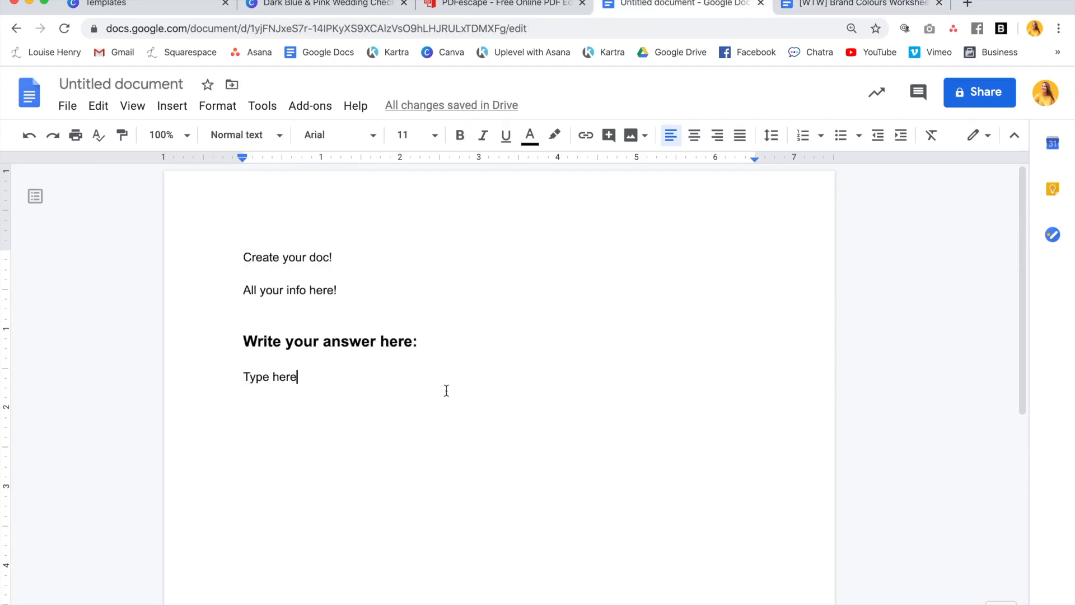
left_click(89, 83)
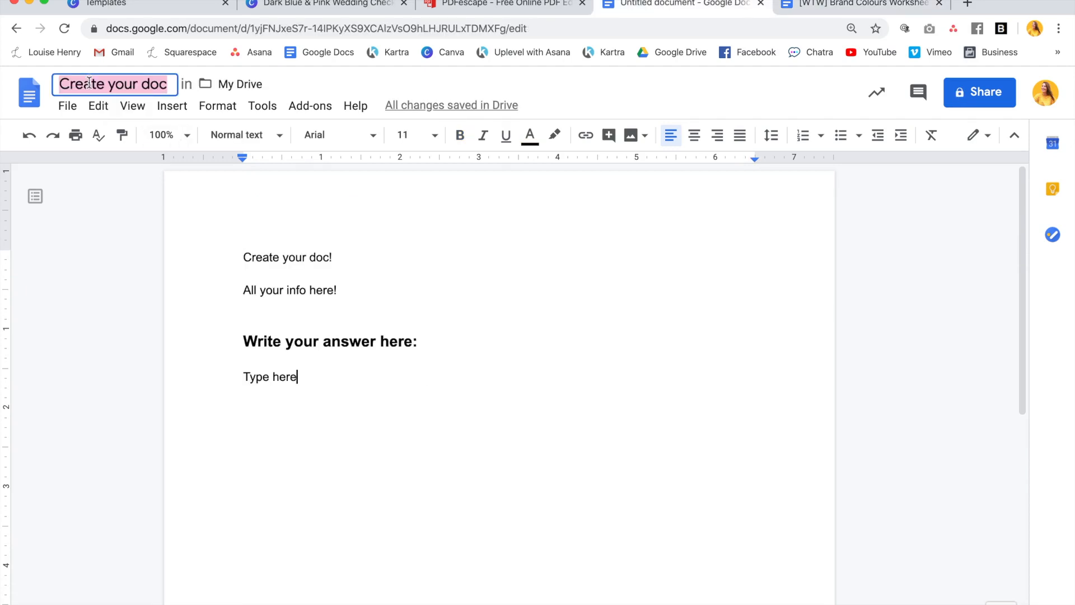
type("TITLE YOUR DOC")
left_click(454, 305)
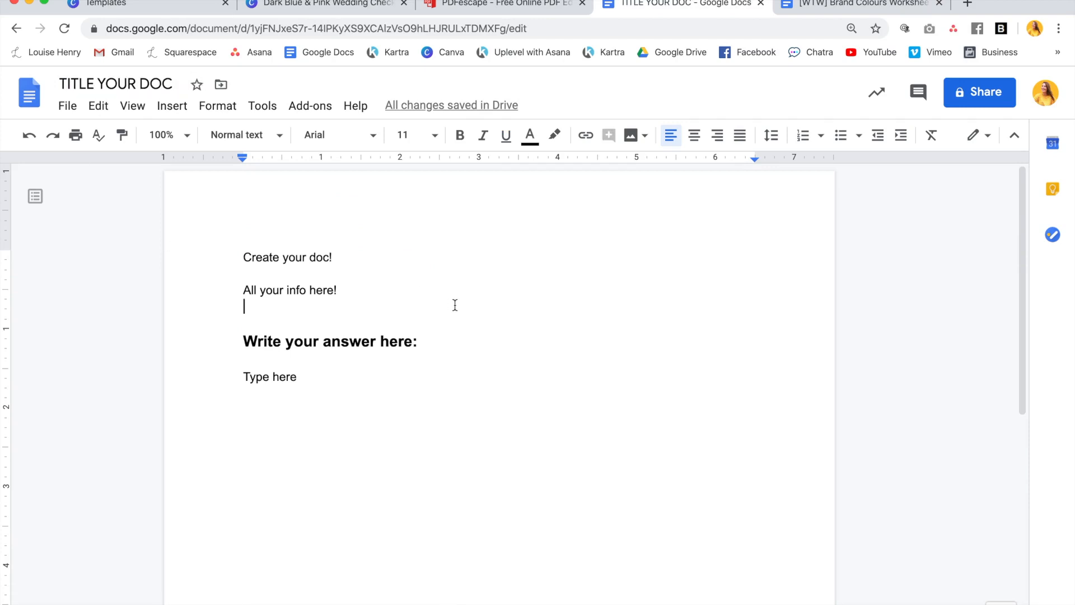
Replace the /edit ending of the document's URL with /copy?usp=sharing
left_click(552, 26)
left_click(552, 26)
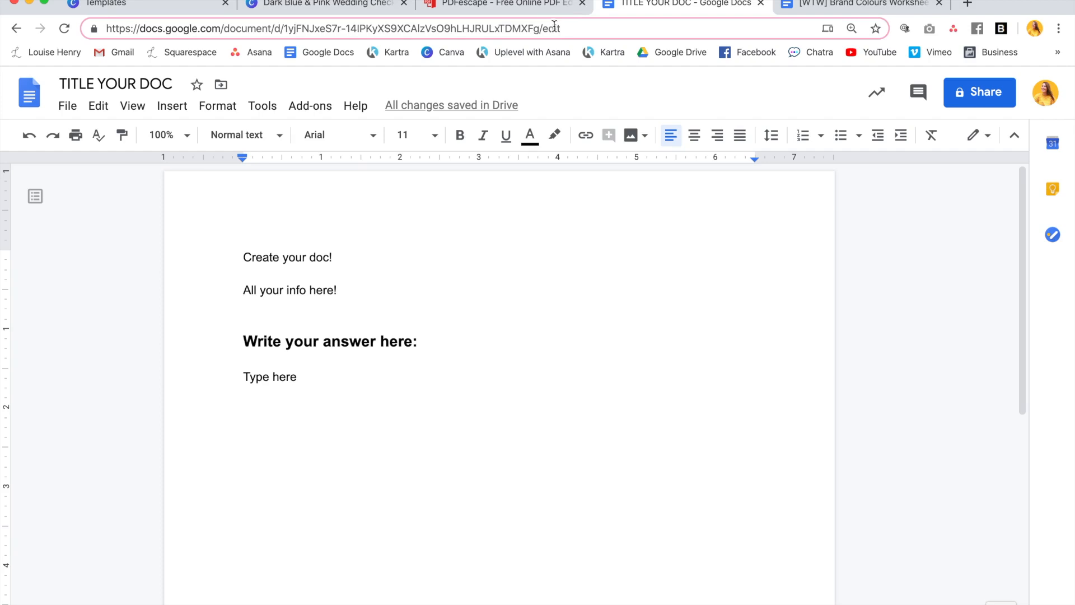
key("BackSpace")
key("BackSpace")
key("BackSpace")
key("BackSpace")
key("BackSpace")
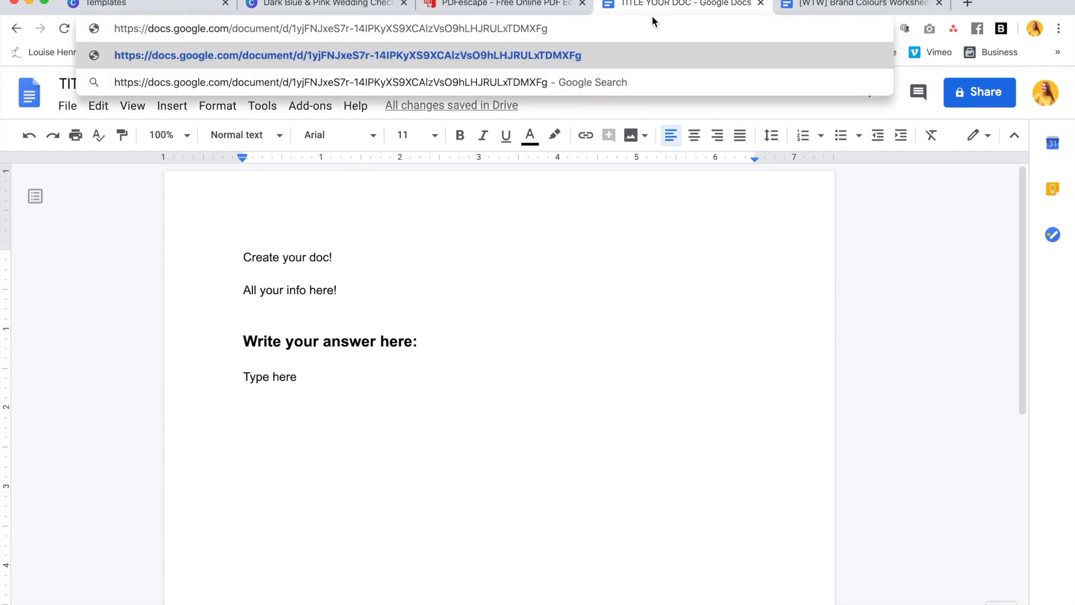
type("/copy?usp=sharing")
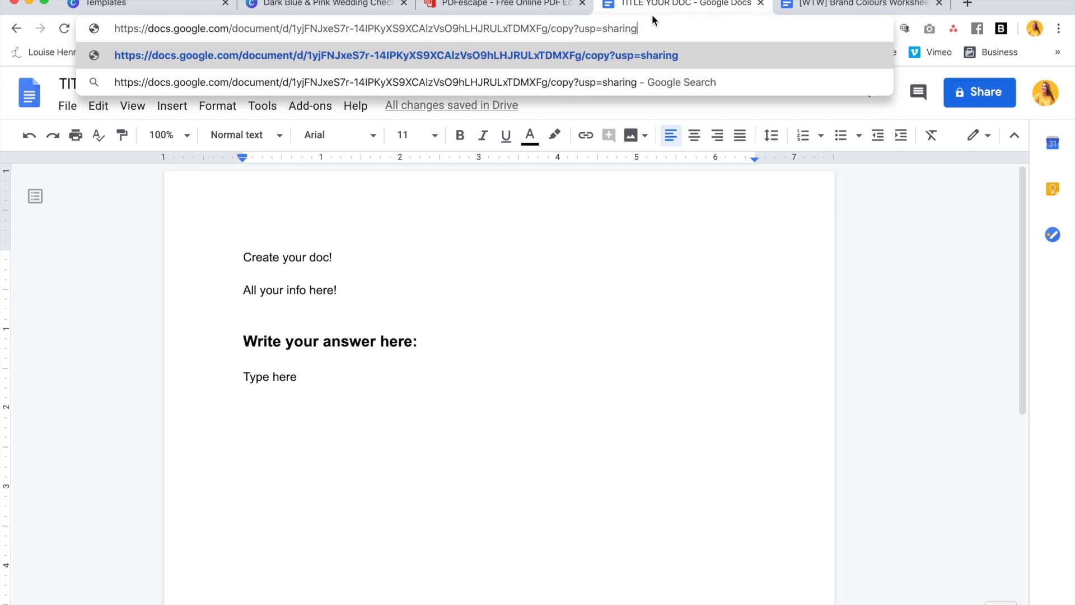
Copy the edited /copy?usp=sharing link, open it in a new tab and make a copy of TITLE YOUR DOC
key("super+a")
key("super+c")
key("super+t")
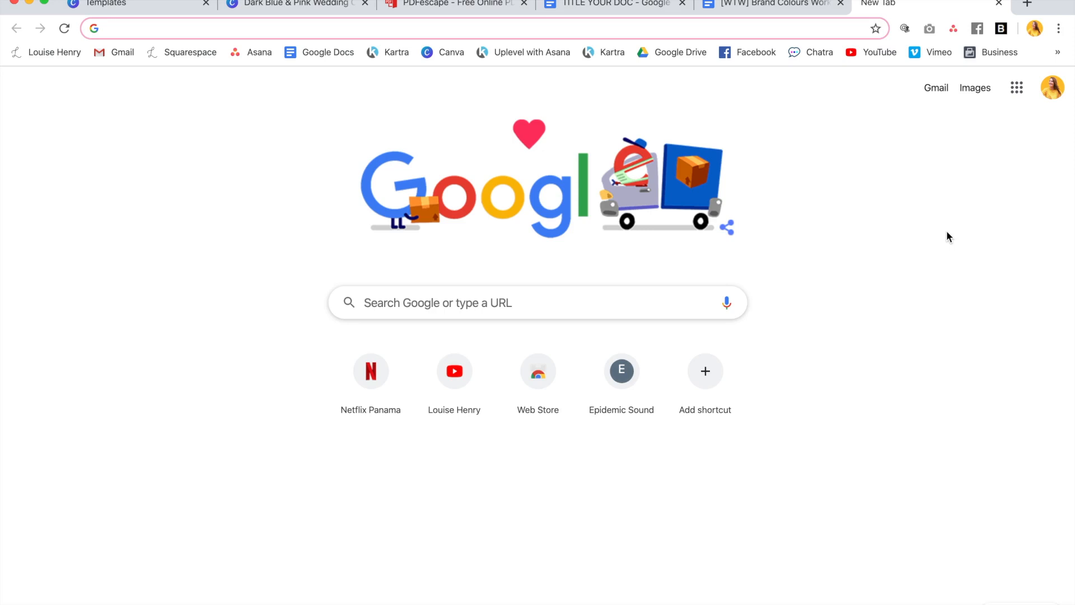
key("super+v")
key("Return")
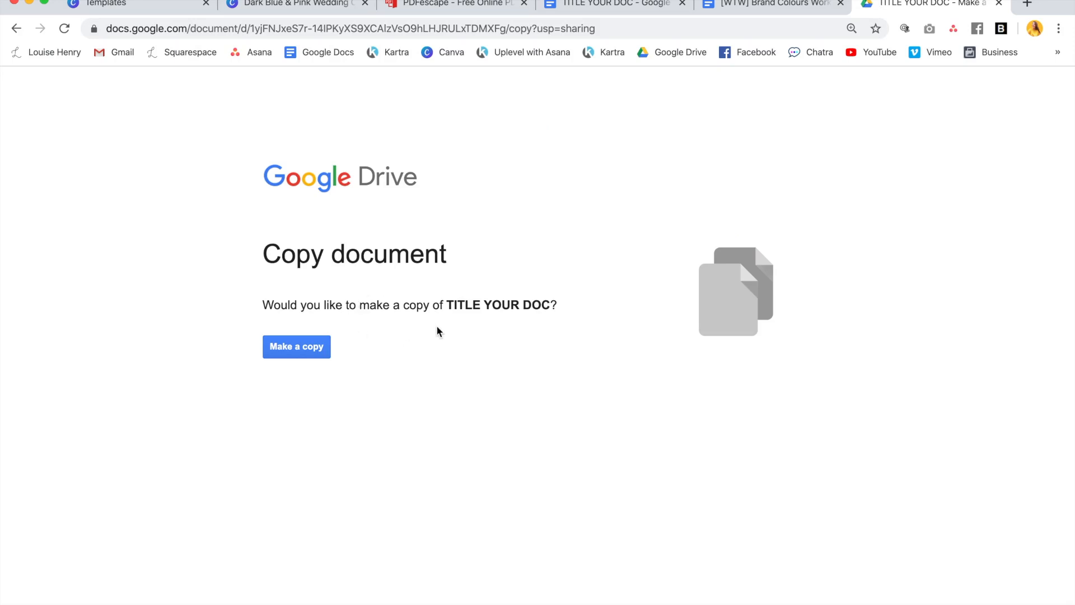
left_click(284, 352)
Replace the text "Type here" in the copied document with "Answer here :)"
left_click_drag(312, 377, 203, 371)
key("BackSpace")
type("A")
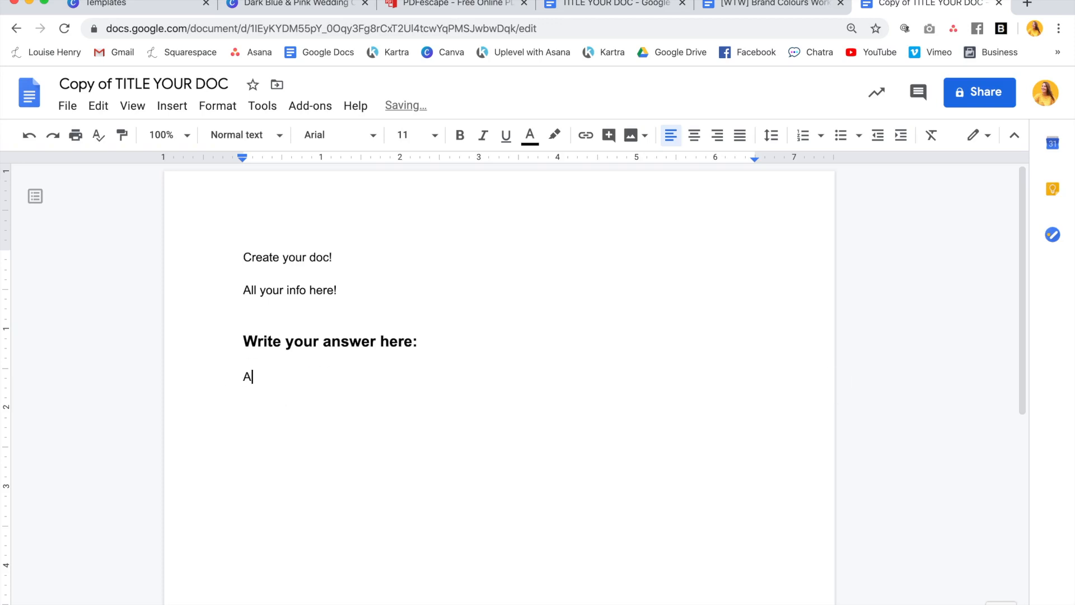
type("nswer here :)")
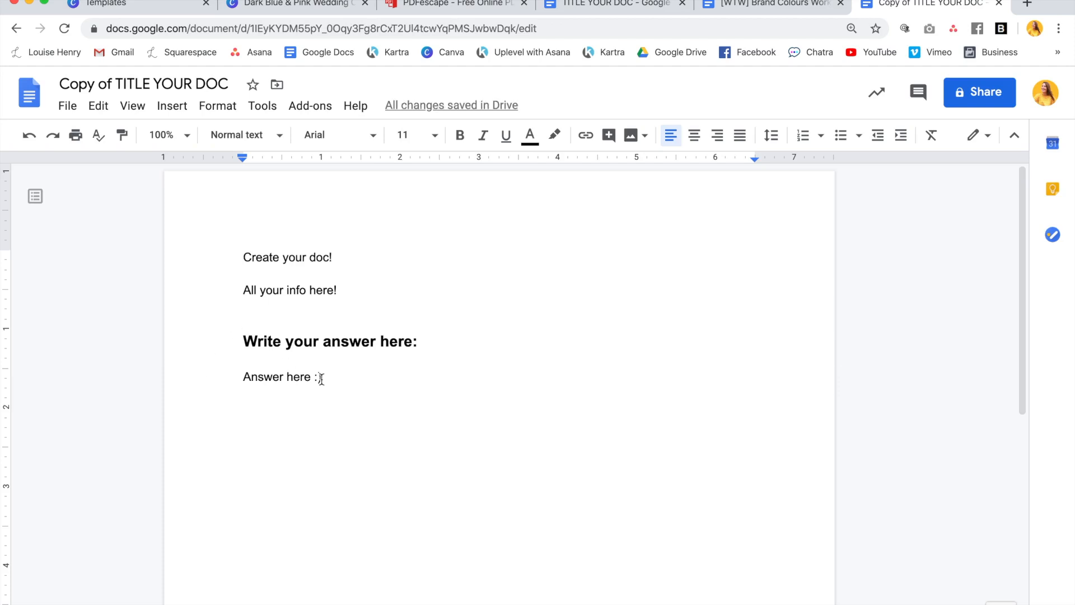
Add the line "Update to this file" below "Type here" in the original TITLE YOUR DOC and make a new copy from its link
left_click(602, 10)
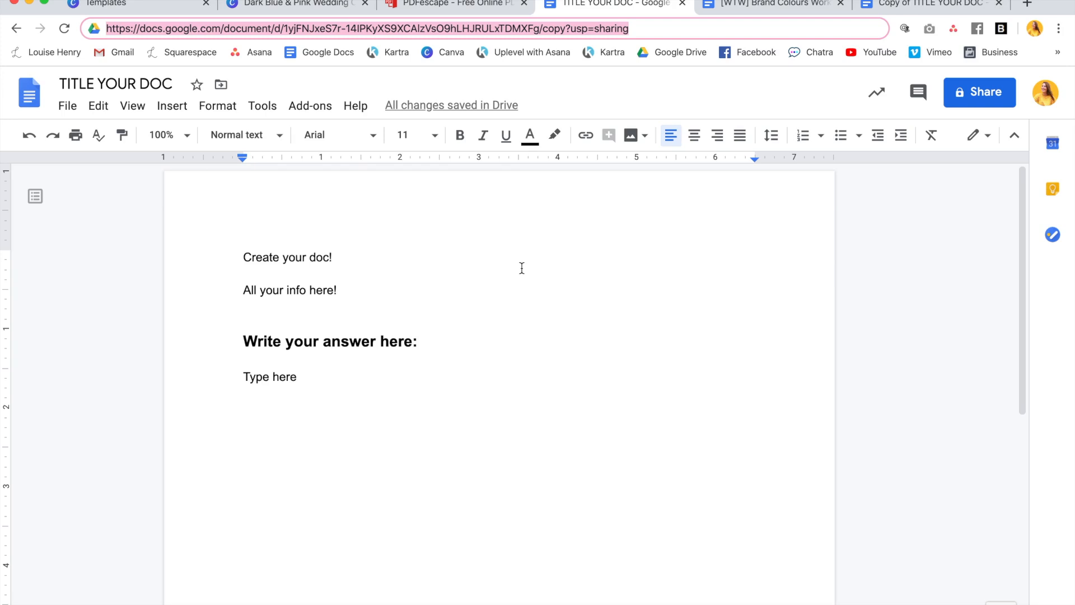
left_click(356, 404)
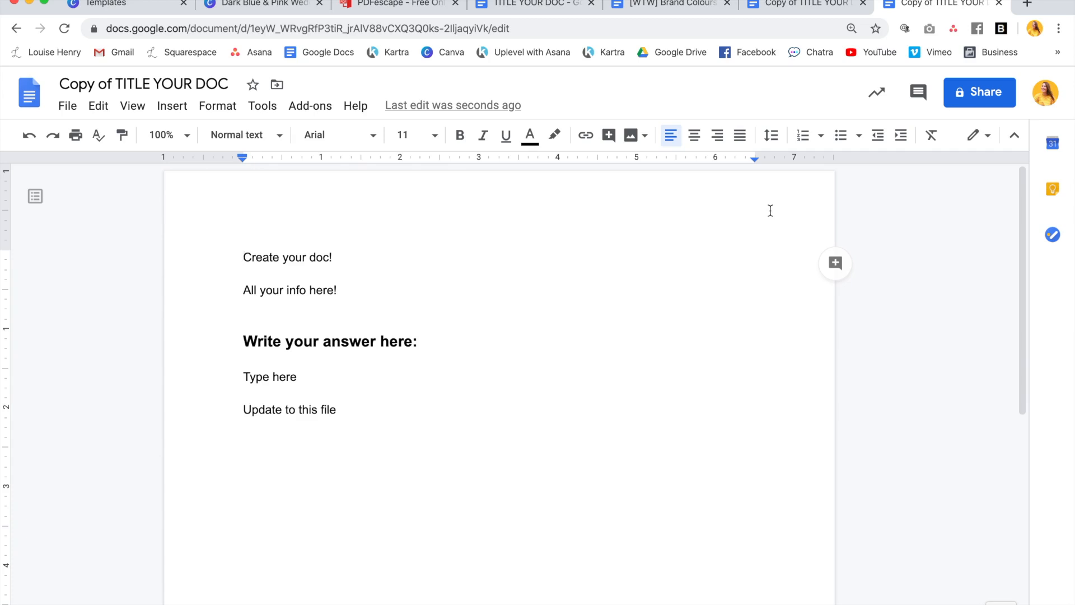
Return to the [WTW] Brand Colours Worksheet to view it as a finished example
left_click(672, 4)
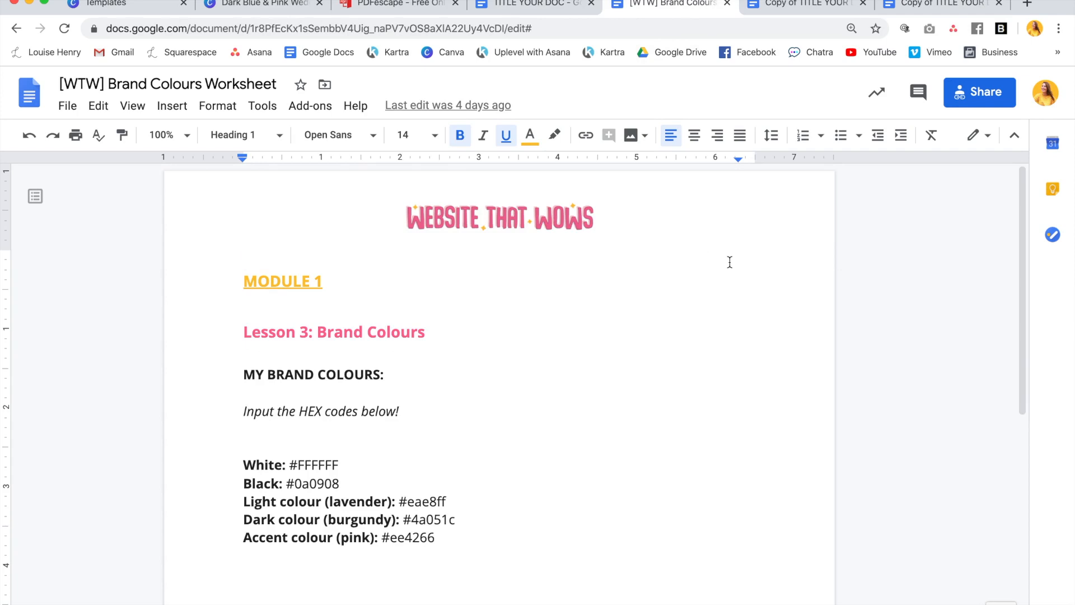